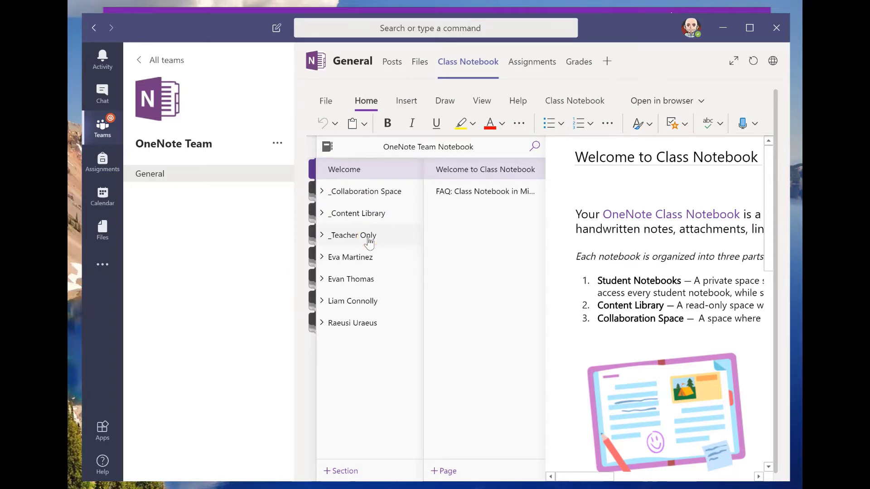
Step: Expand the Class Notebook to full view and review its Manage Class Notebook settings, leaving them unedited
left_click(359, 236)
left_click(581, 108)
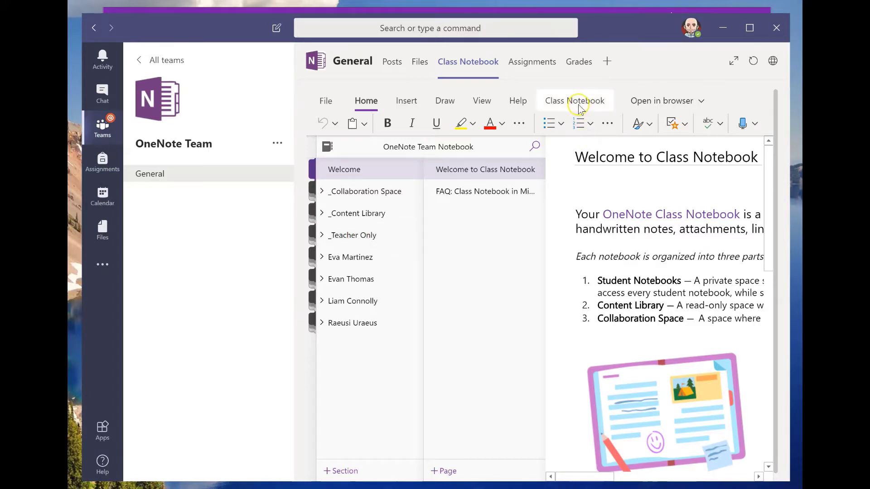
left_click(734, 60)
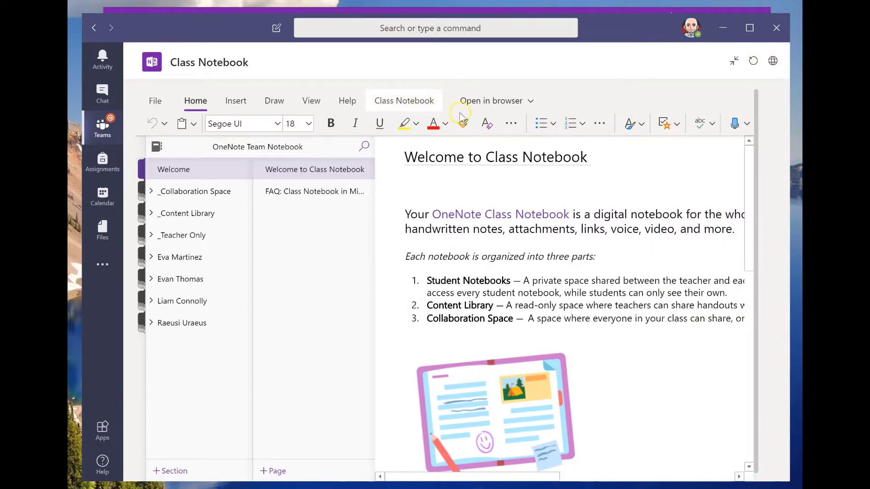
left_click(410, 101)
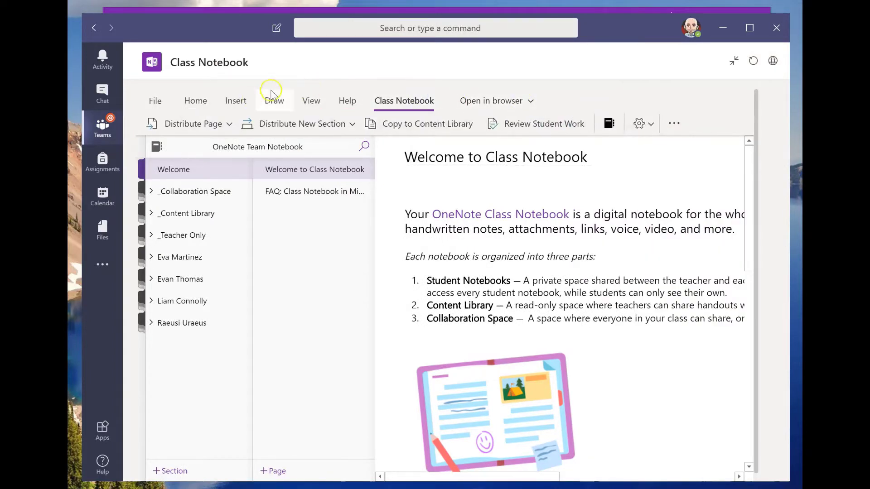
left_click(609, 123)
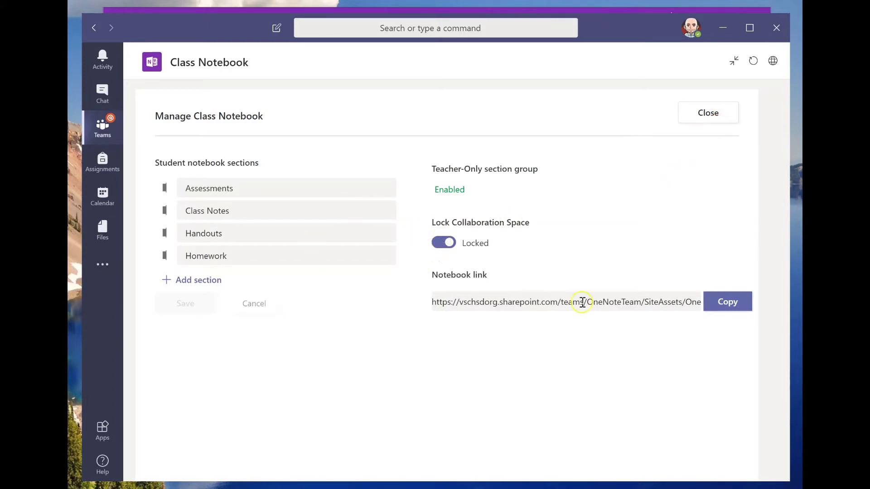
left_click(707, 111)
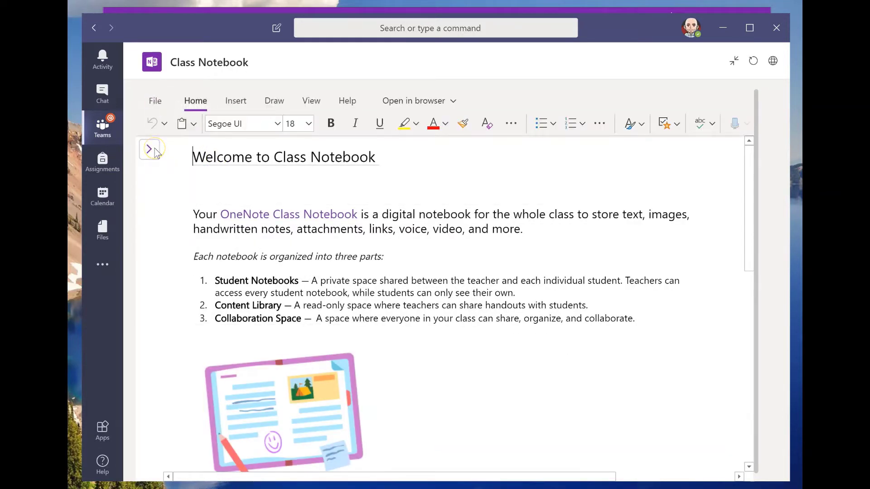
Step: Show the notebook's section navigation and open the class notebook in the OneNote desktop app
left_click(149, 150)
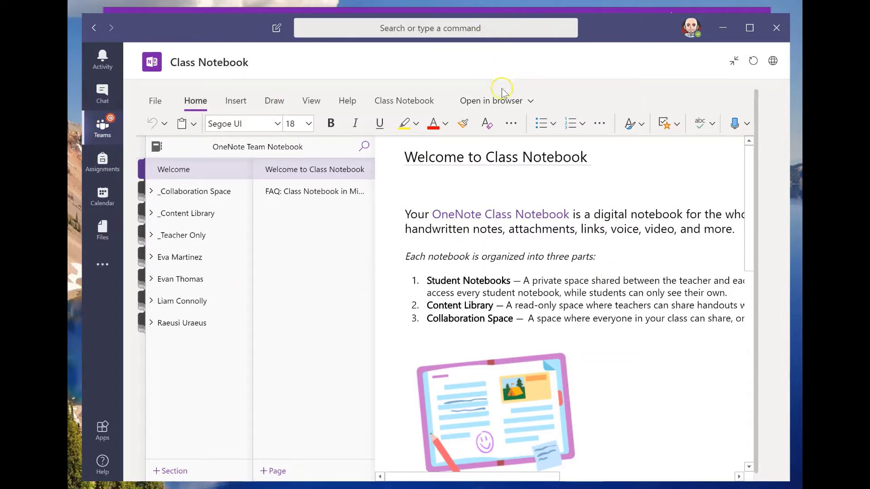
left_click(529, 102)
left_click(511, 141)
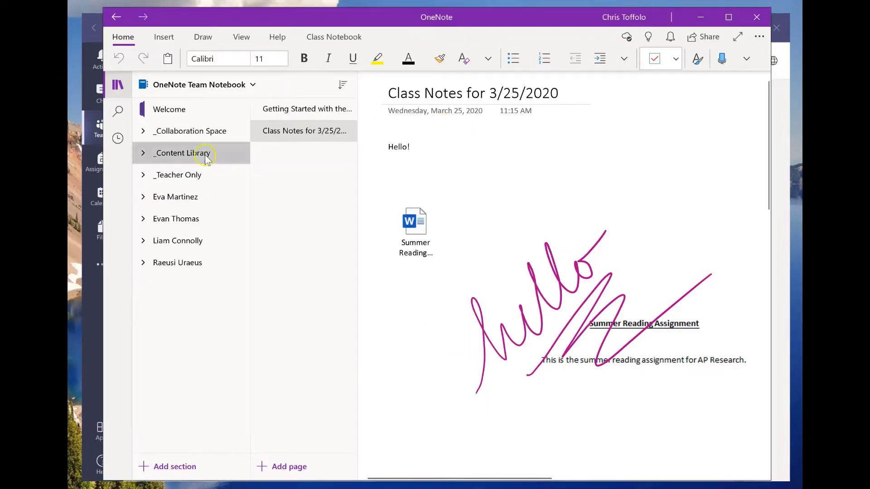
Step: Expand the _Collaboration Space and _Content Library section groups and view the starter section in each
left_click(206, 154)
left_click(207, 155)
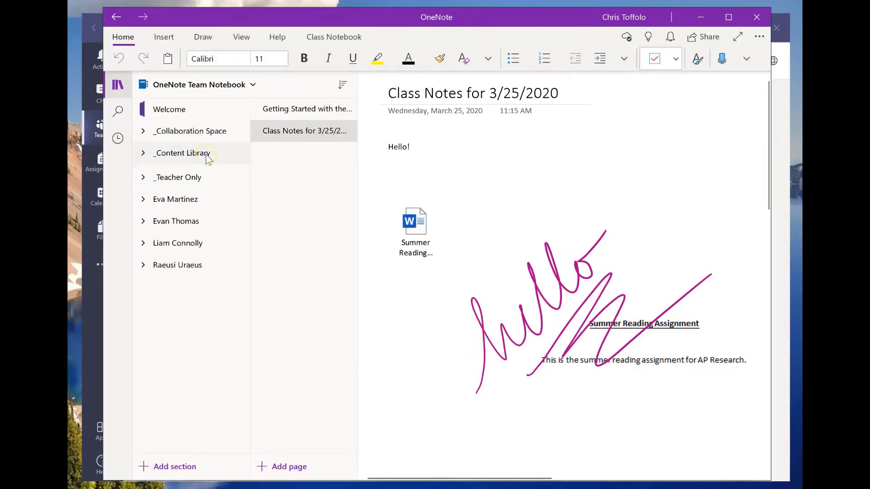
left_click(182, 153)
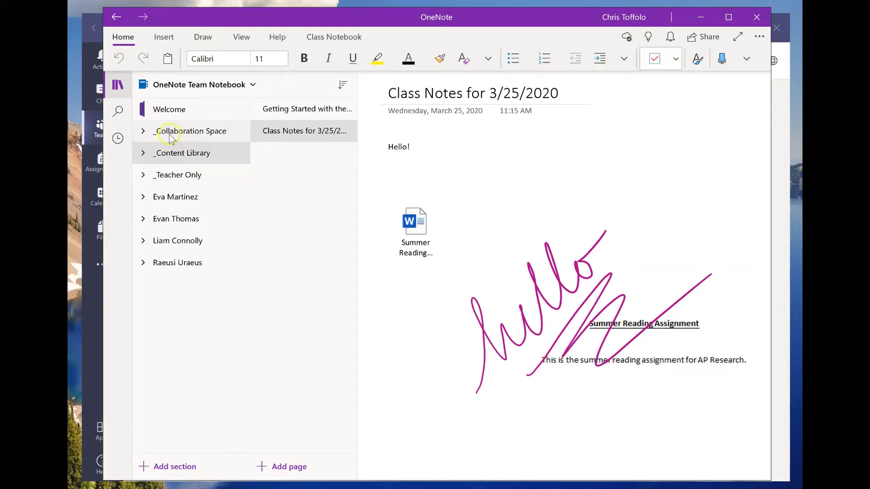
left_click(168, 135)
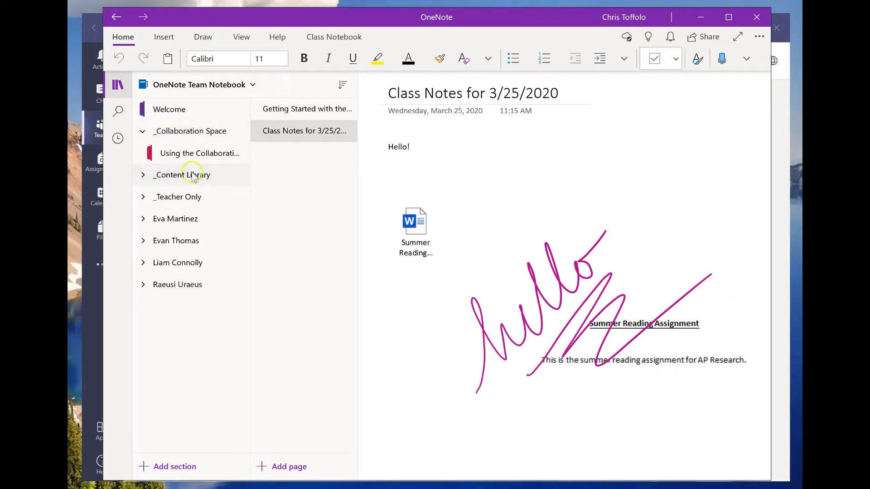
left_click(213, 181)
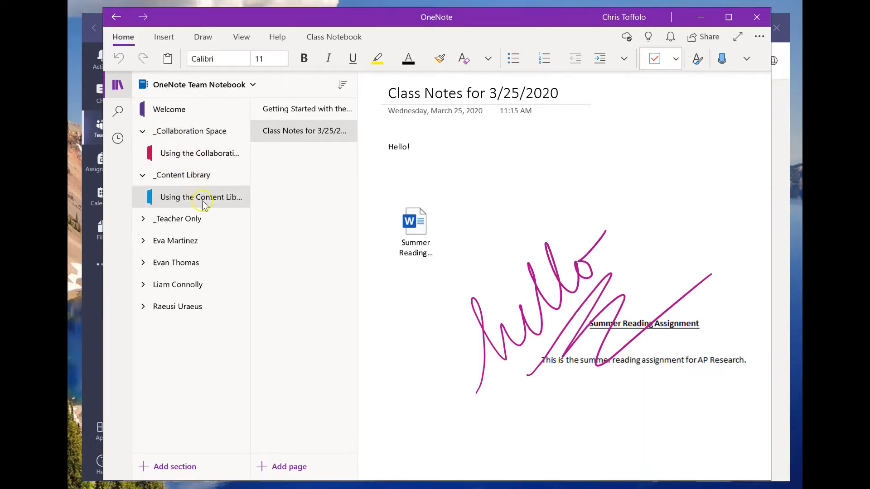
left_click(199, 159)
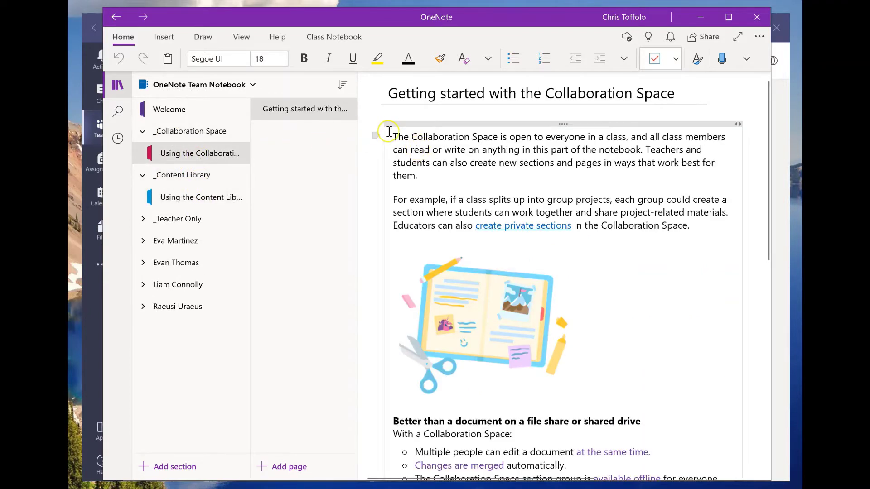
left_click(227, 197)
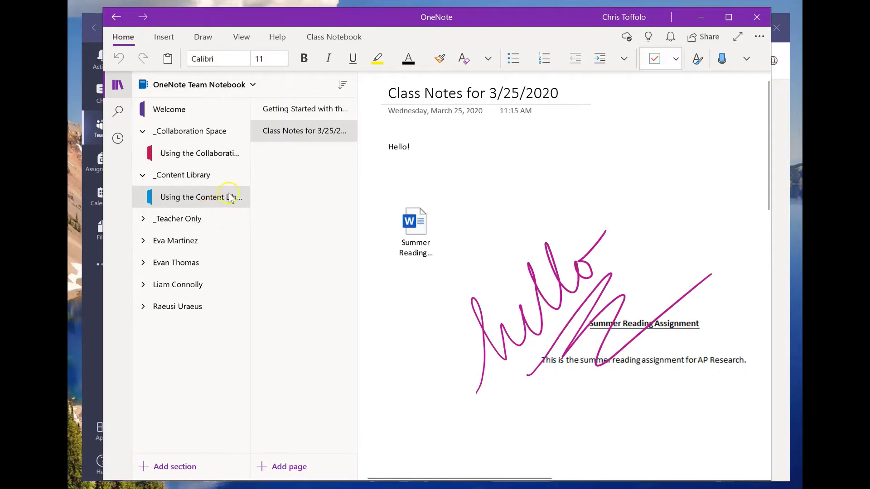
Step: Permanently delete the starter section inside the _Collaboration Space section group
right_click(221, 156)
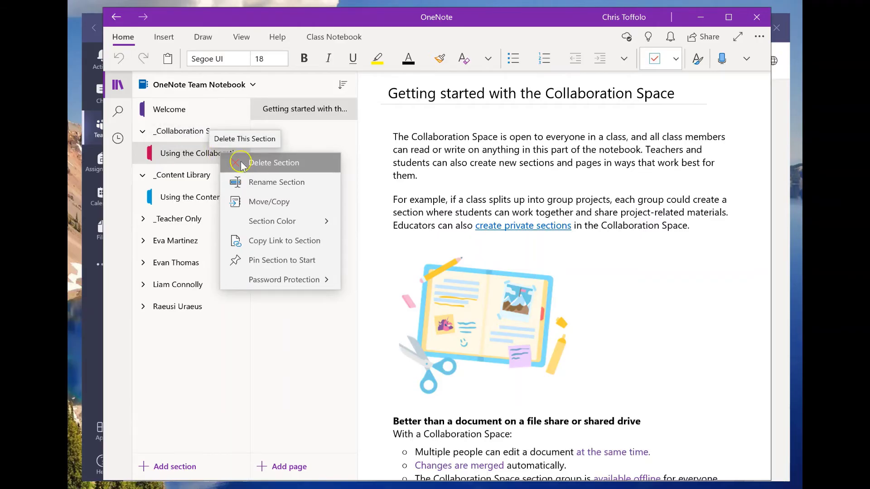
left_click(248, 164)
left_click(415, 268)
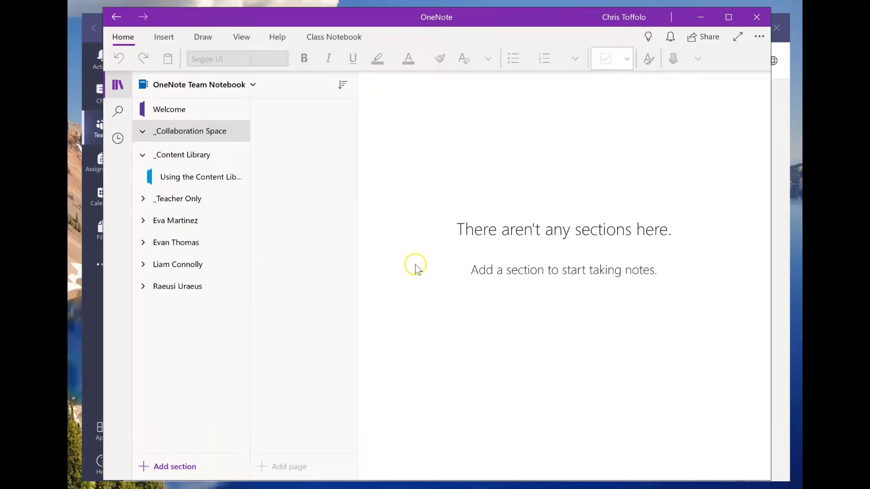
Step: Permanently delete the starter section inside _Content Library, and collapse the _Content Library and _Collaboration Space groups
right_click(225, 176)
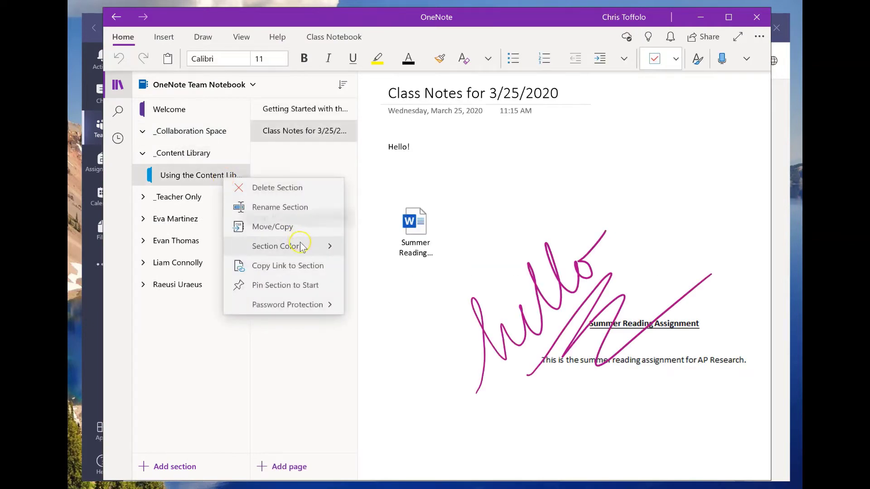
left_click(304, 188)
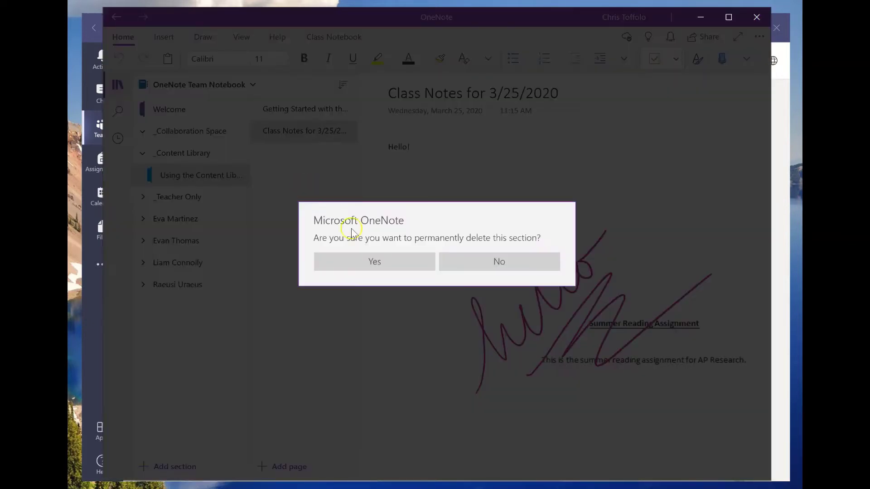
left_click(376, 259)
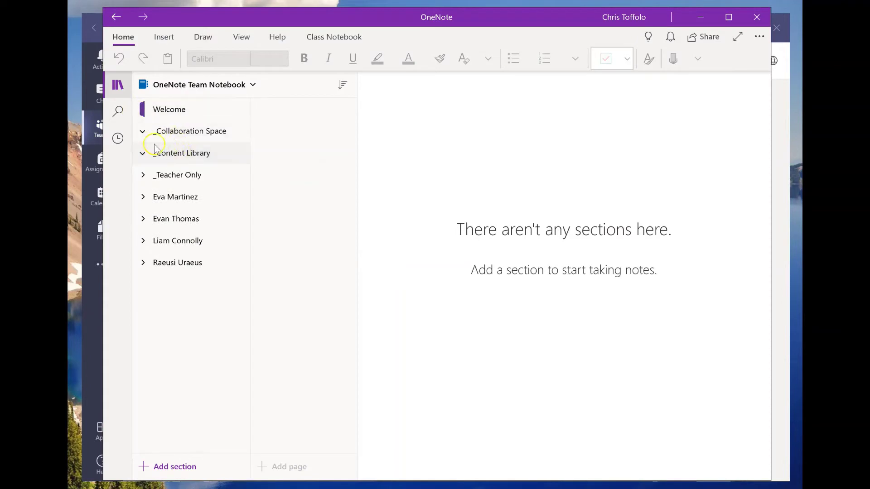
left_click(187, 159)
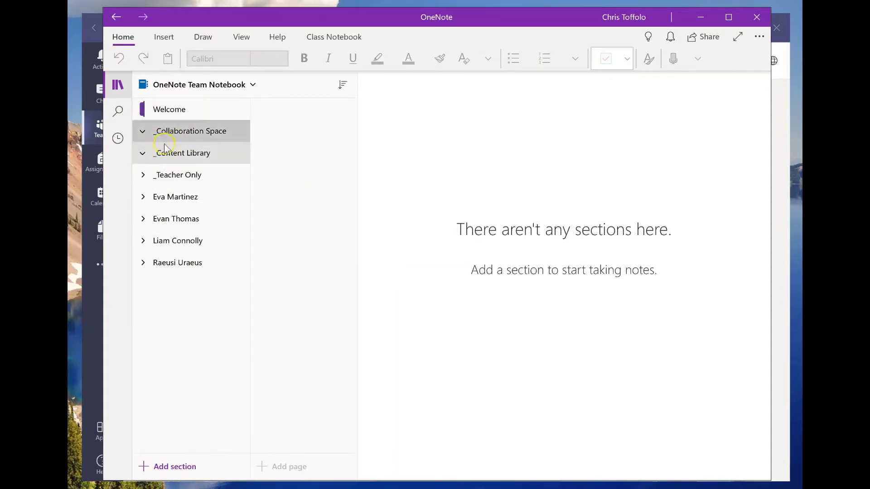
left_click(185, 132)
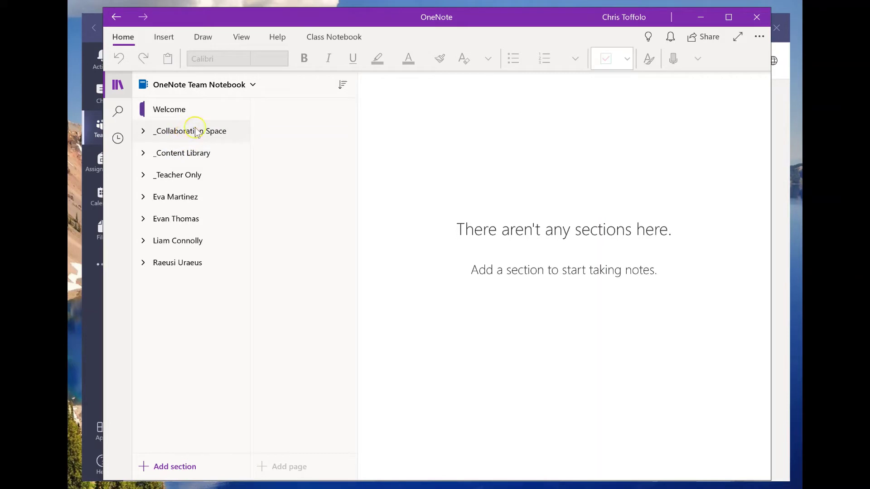
Step: Create a new section named "Class Notes" in the _Content Library section group
left_click(210, 154)
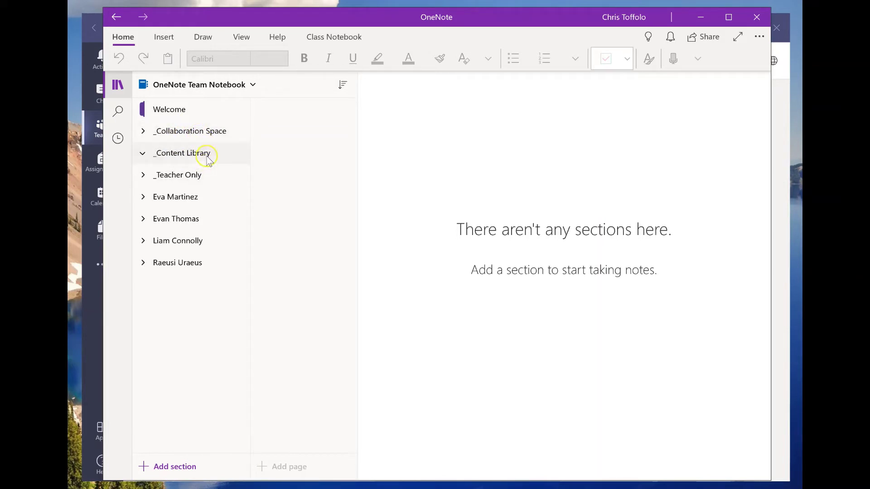
right_click(208, 159)
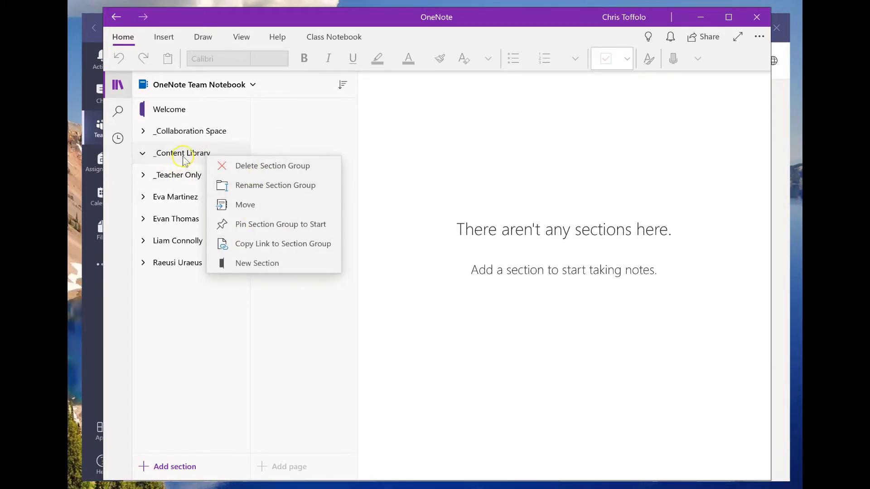
left_click(257, 263)
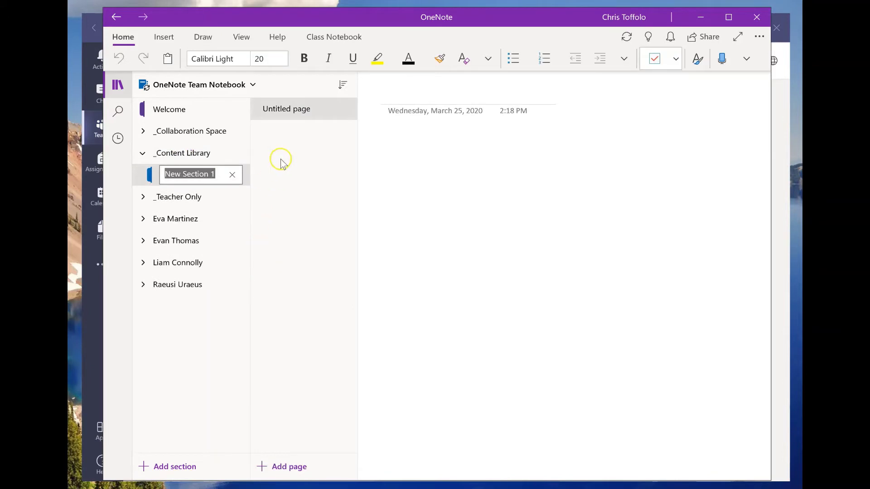
type("Class Notes")
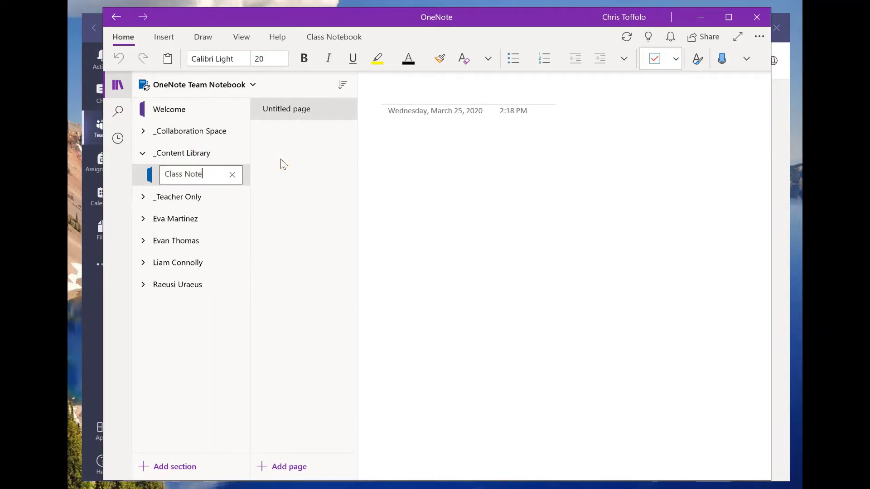
key("Return")
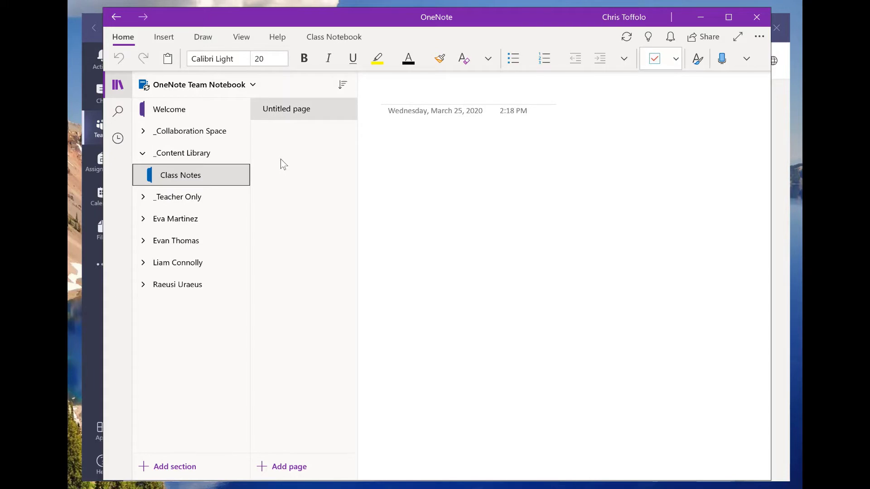
Step: Add a second section named "Handouts" to the _Content Library section group
right_click(186, 156)
left_click(177, 398)
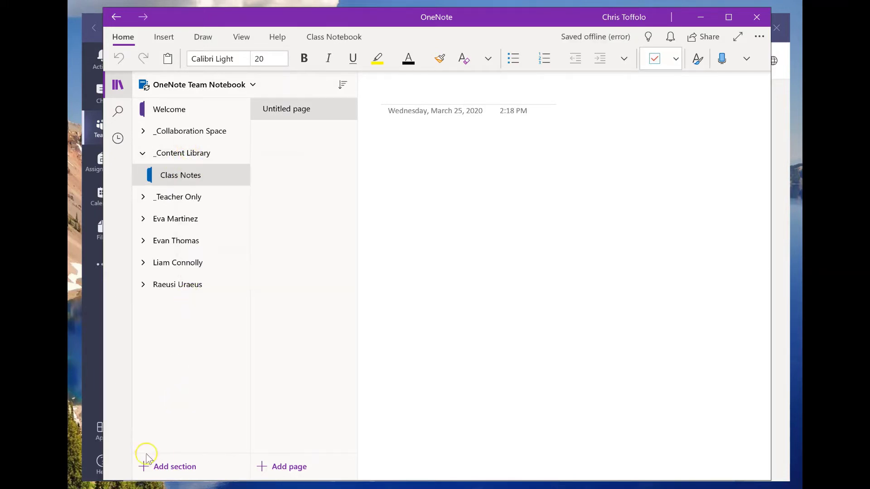
left_click(149, 467)
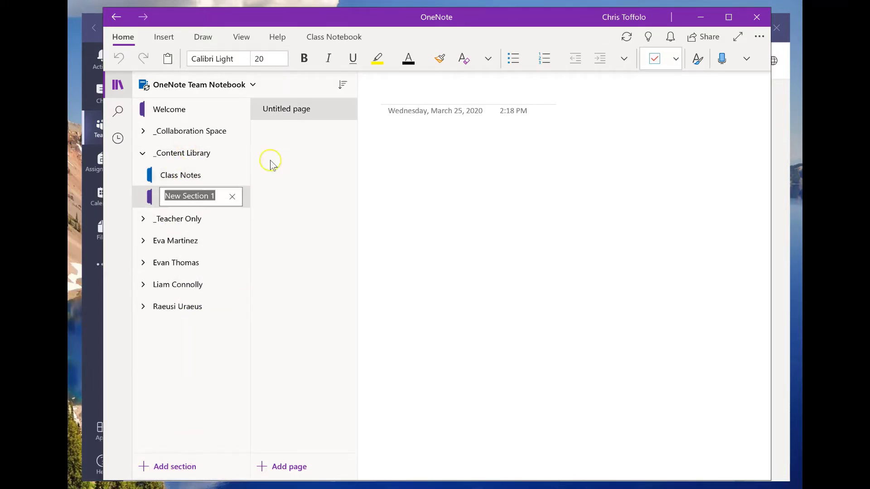
type("C")
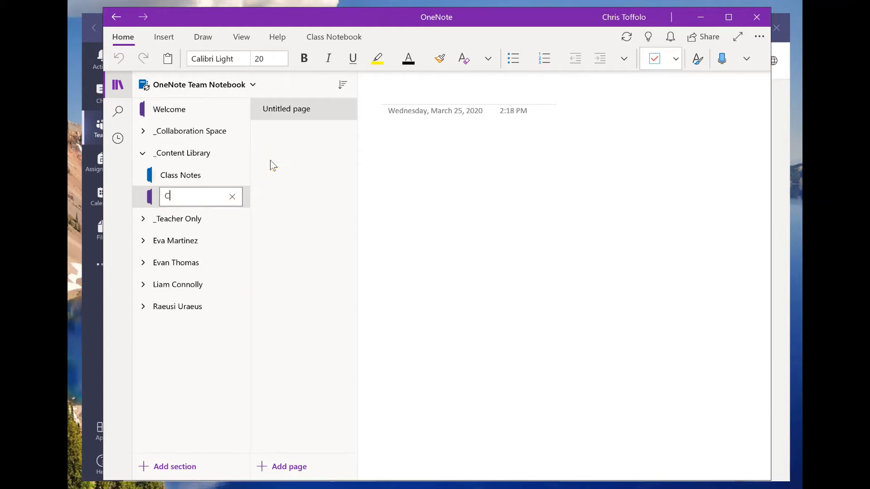
type("rea")
key("BackSpace")
key("BackSpace")
key("BackSpace")
key("BackSpace")
type("Hands")
key("BackSpace")
type("outs")
key("Return")
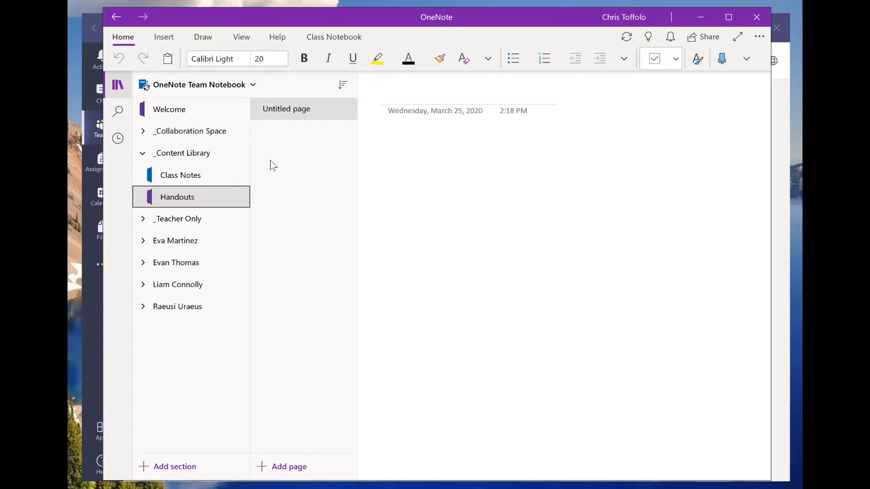
Step: Collapse the _Content Library section group
left_click(309, 131)
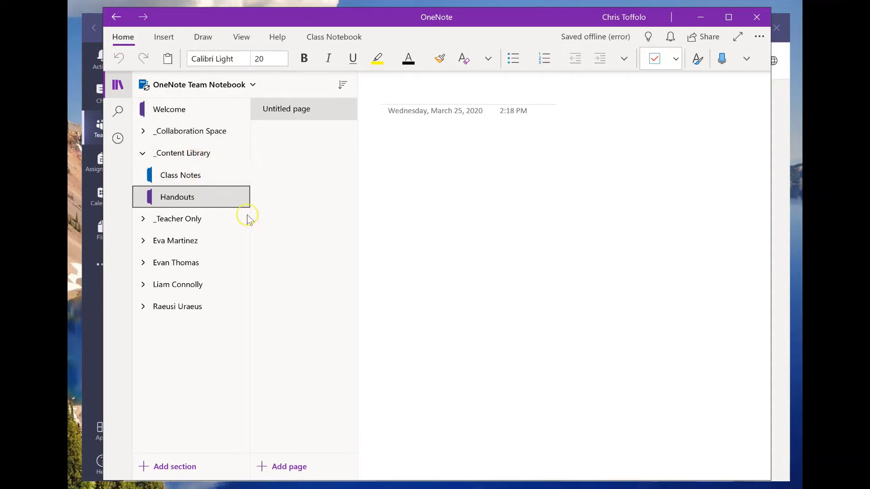
left_click(180, 159)
left_click(175, 159)
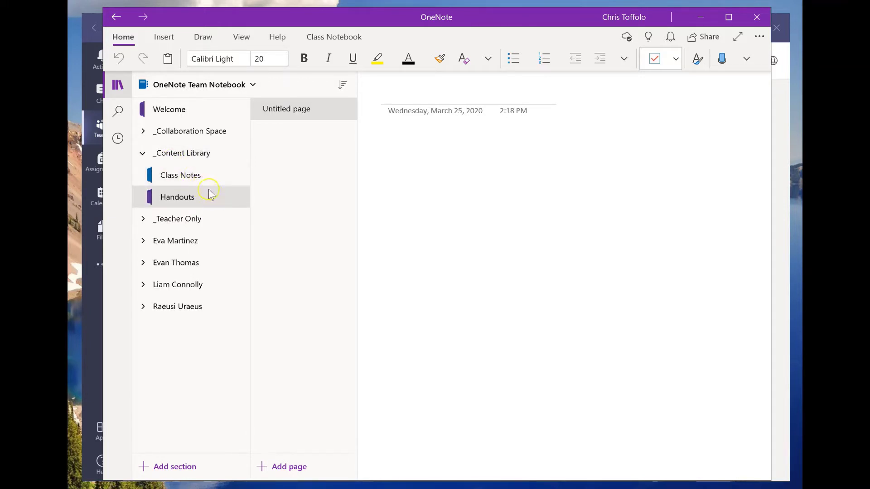
left_click(193, 156)
Step: Expand the _Teacher Only section group and open its starter section
left_click(190, 177)
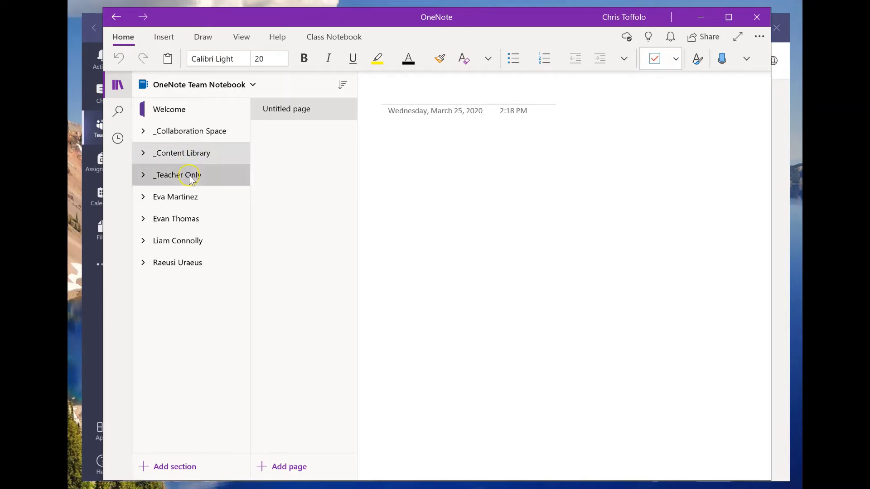
left_click(207, 200)
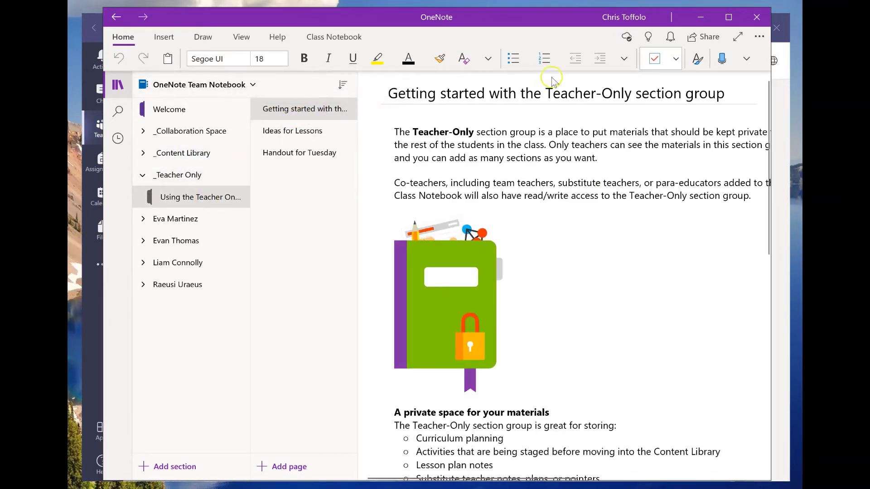
right_click(192, 196)
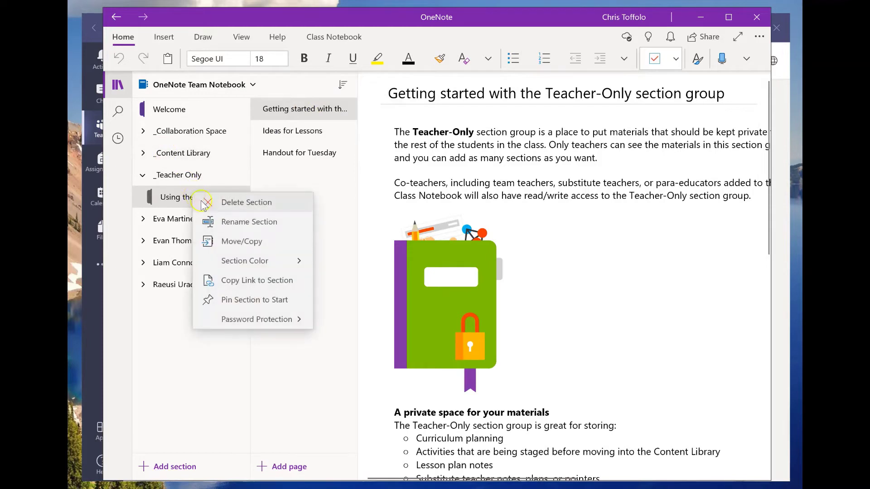
left_click(226, 222)
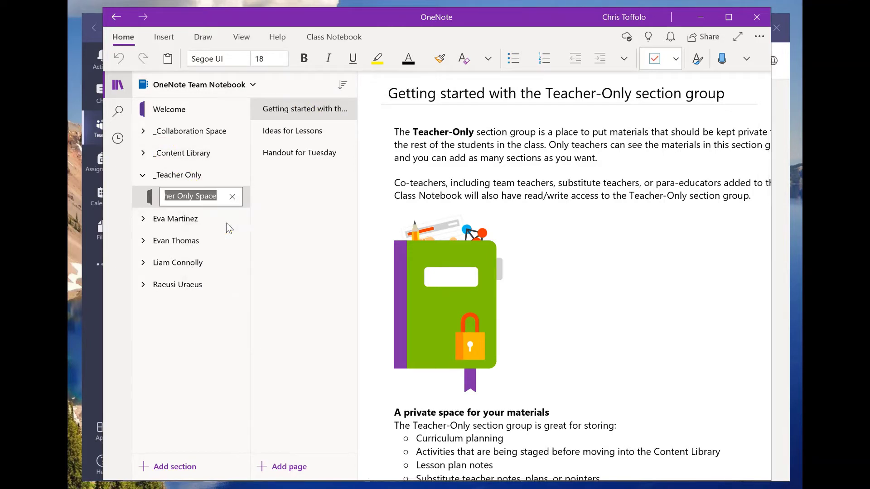
key("BackSpace")
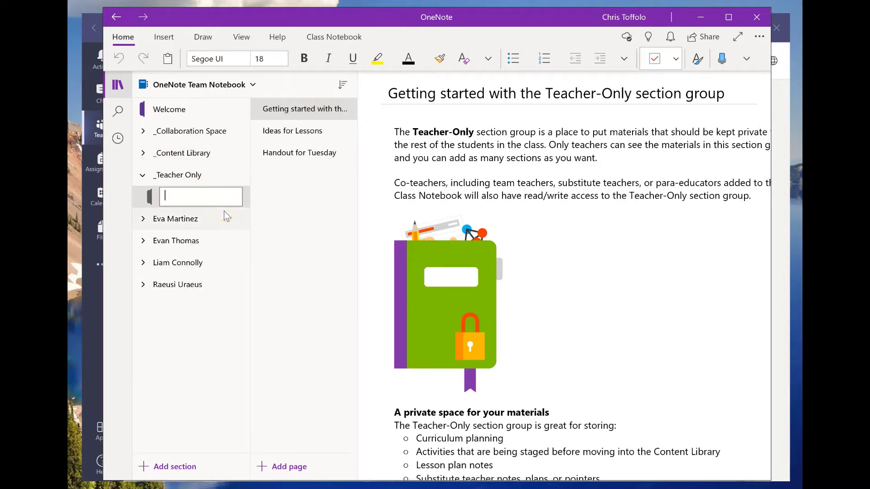
type("Re")
left_click(224, 213)
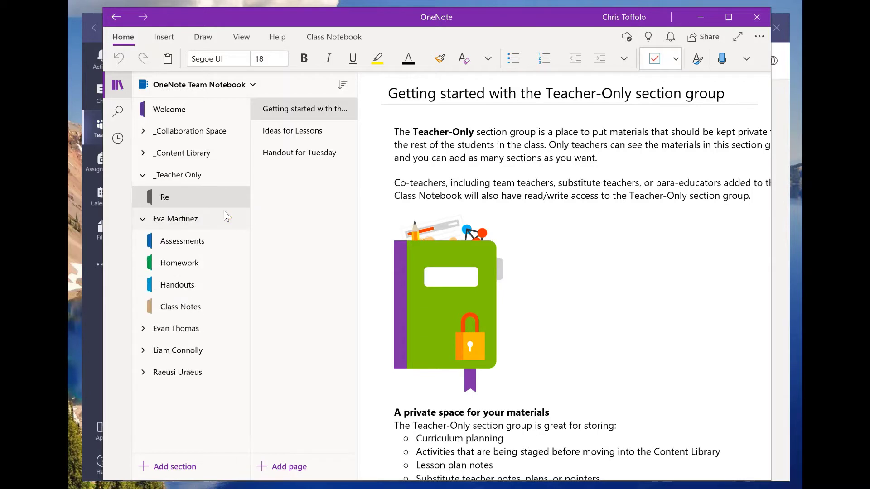
left_click(142, 218)
Step: Rename the section inside the _Teacher Only group as "Teacher Docs"
right_click(179, 199)
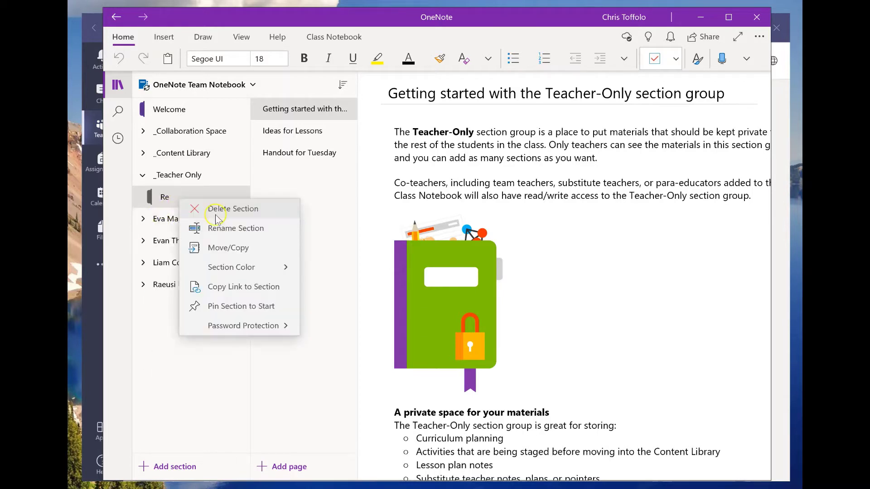
left_click(235, 228)
type("Teacher Docs")
key("Return")
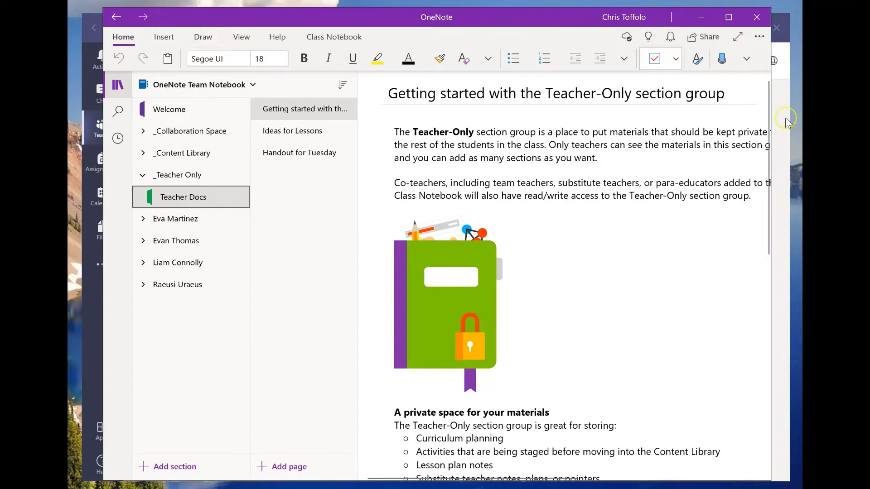
Step: Switch to Teams, resume editing the class notebook there, and expand the _Content Library and _Teacher Only groups to check their sections
left_click(777, 335)
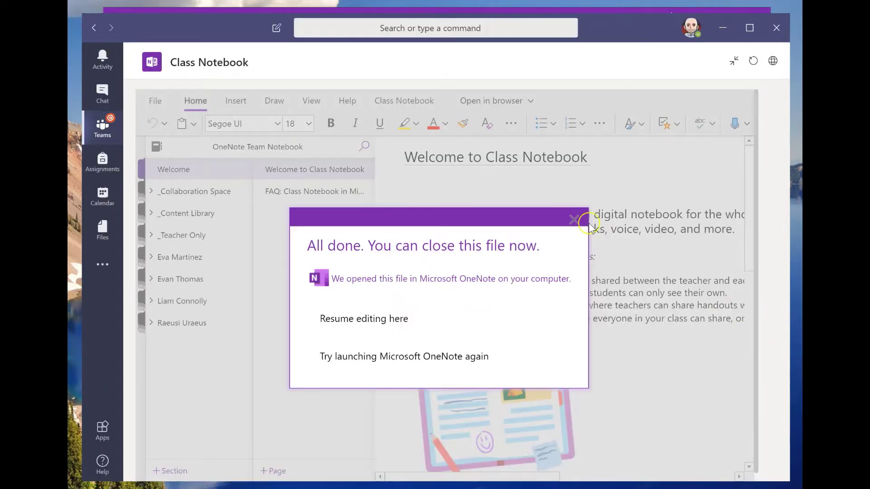
left_click(379, 319)
left_click(153, 215)
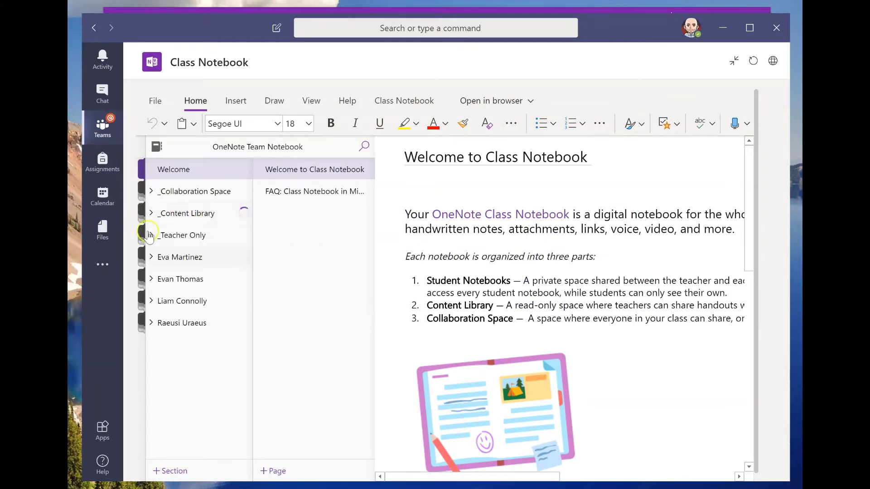
left_click(152, 214)
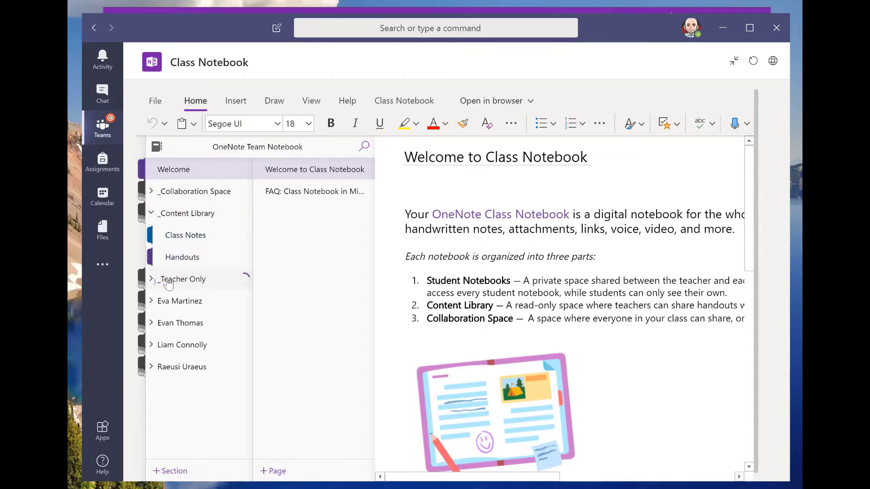
left_click(193, 310)
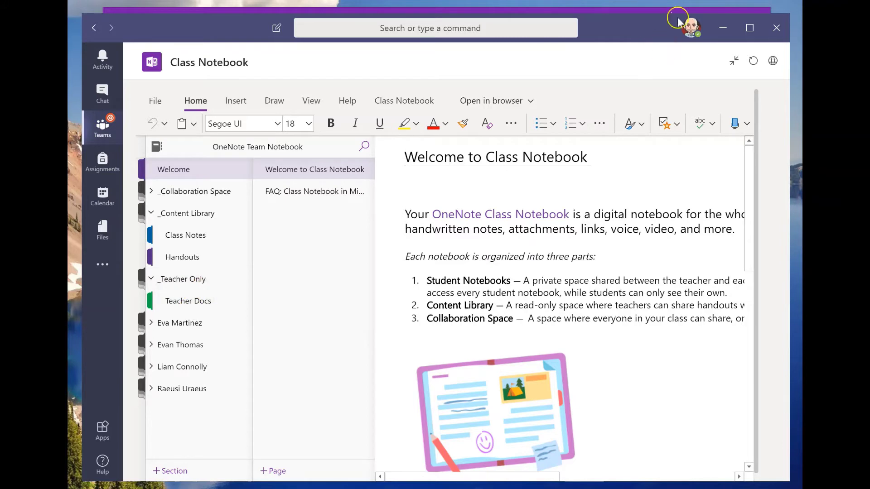
Step: Return to the OneNote app and delete the "Getting started with the Teacher-Only section group" page from the Teacher Docs section
left_click(628, 8)
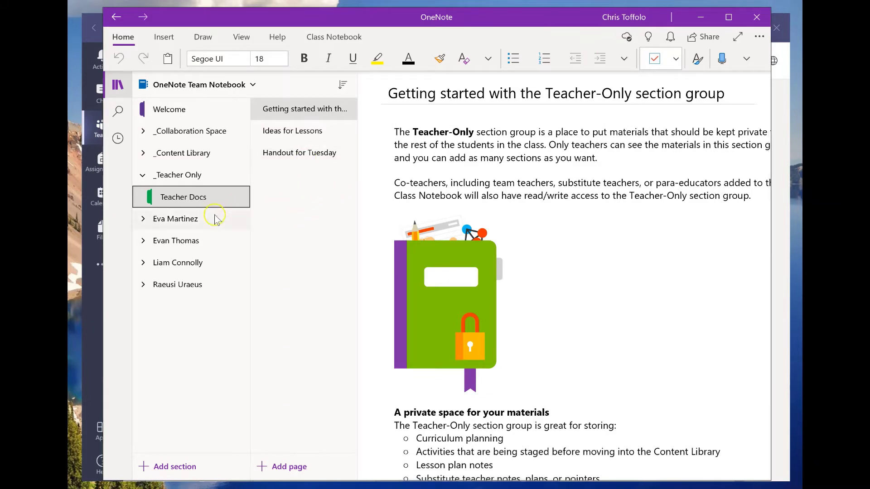
right_click(295, 114)
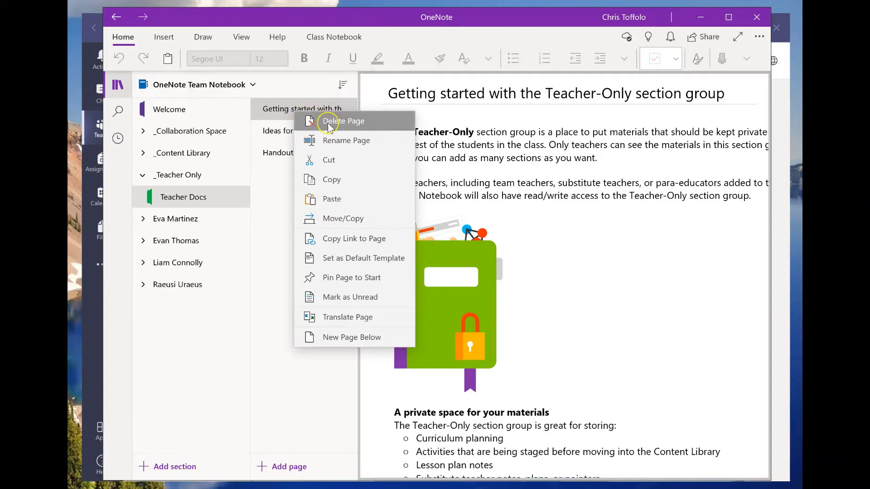
left_click(271, 220)
right_click(298, 114)
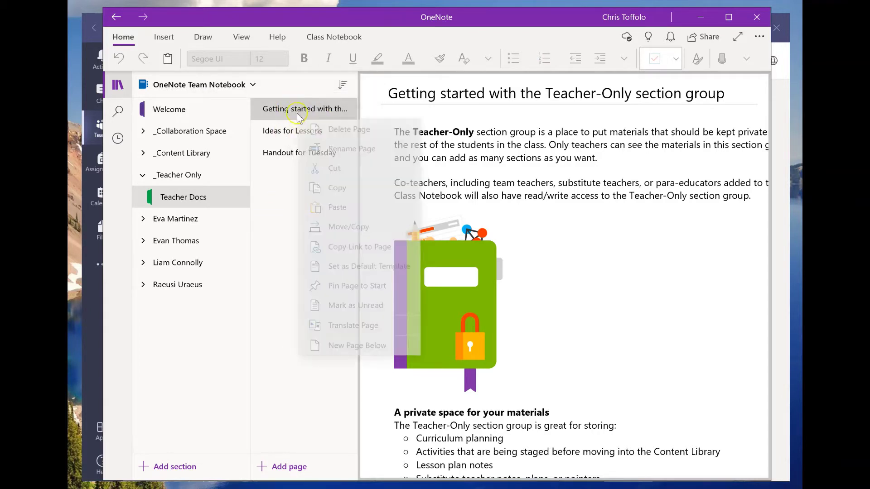
left_click(331, 127)
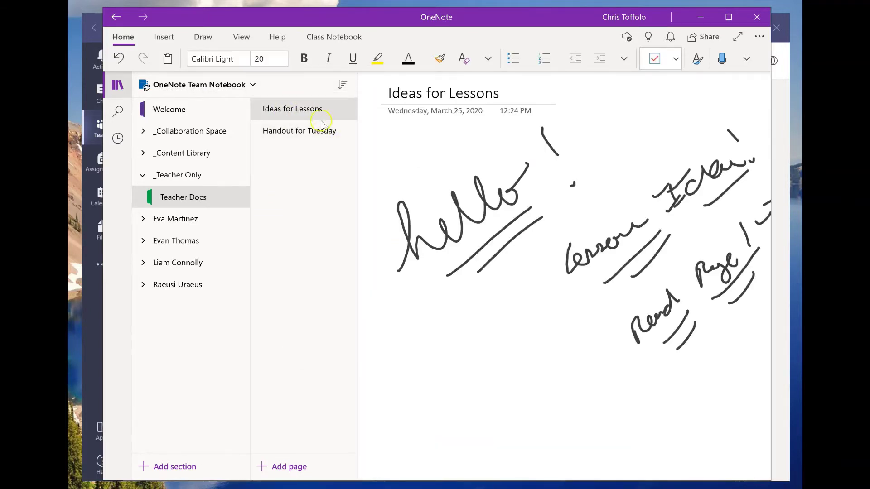
Step: Add a new page titled "Summer Reading Assignment" to the Teacher Docs section
left_click(316, 135)
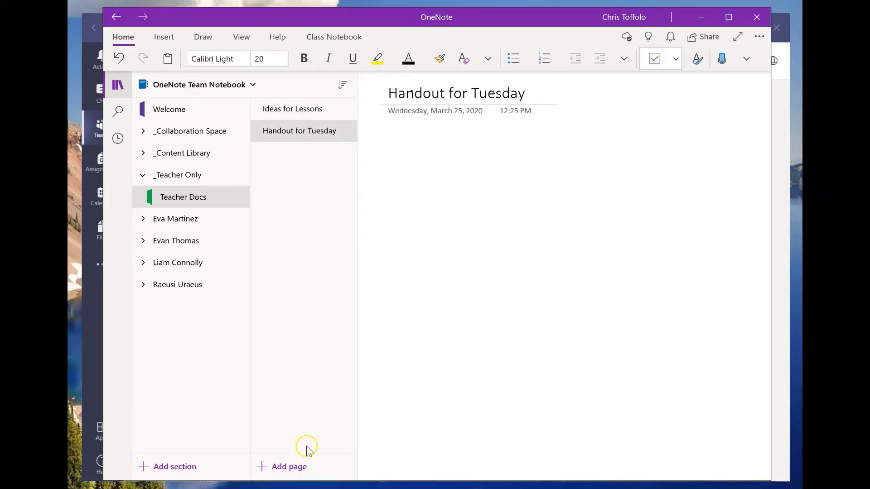
left_click(291, 469)
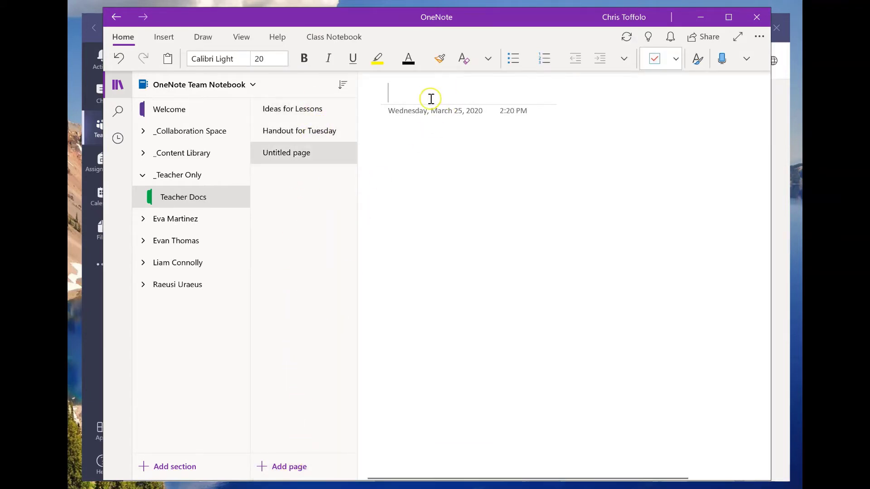
type("Summer Reading Assignment")
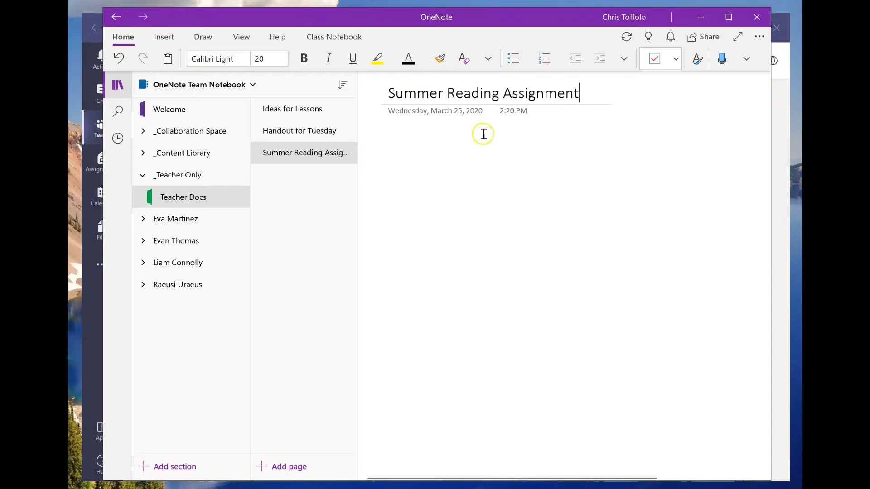
Step: Insert "Summer Reading Assignment_AP Research" from the OneDrive folder AP Research Files as a printout on the page body, allowing file conversion
left_click(392, 160)
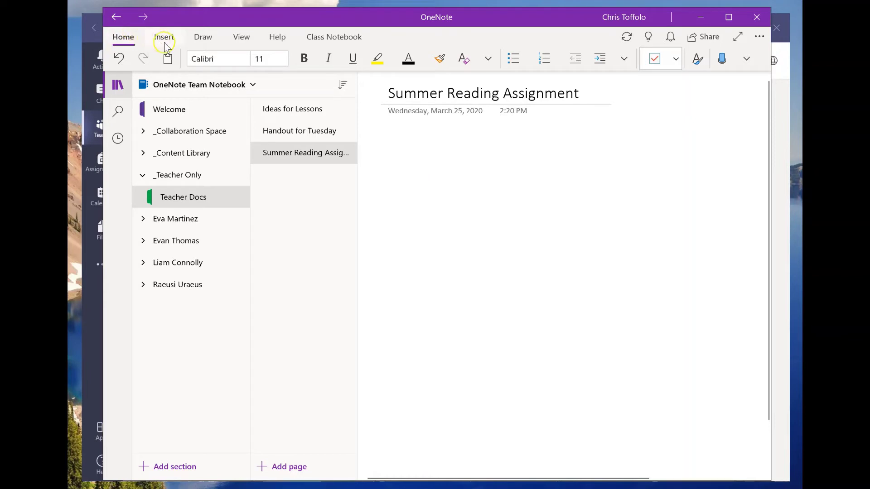
left_click(165, 41)
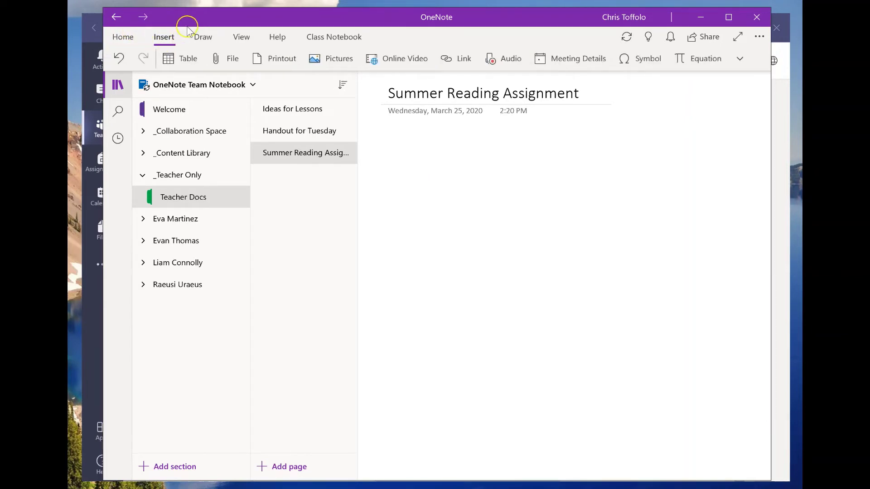
left_click(172, 40)
left_click(168, 40)
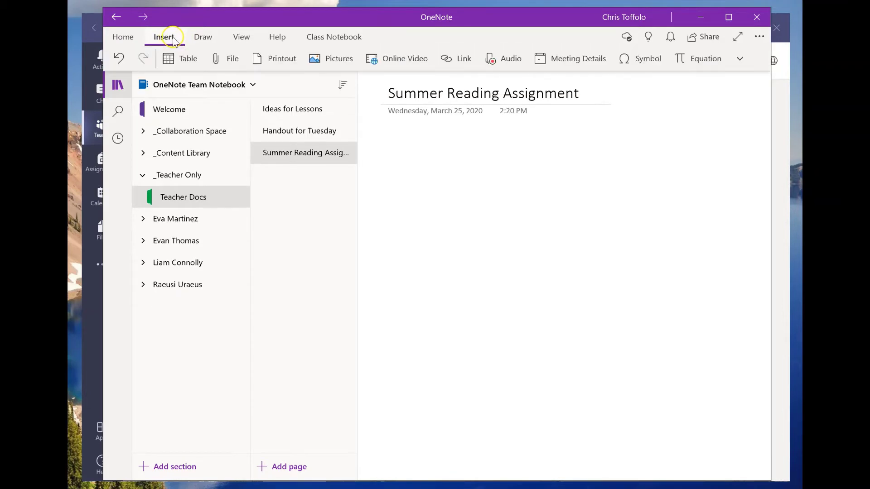
left_click(232, 60)
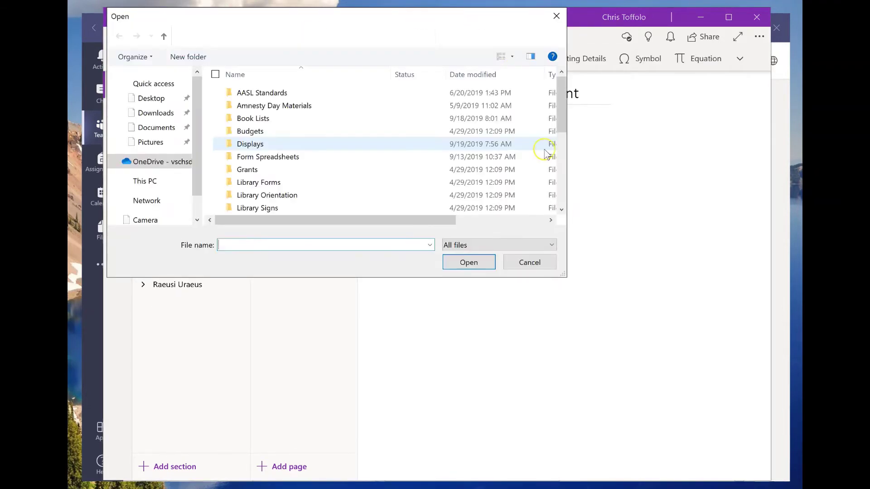
left_click(528, 264)
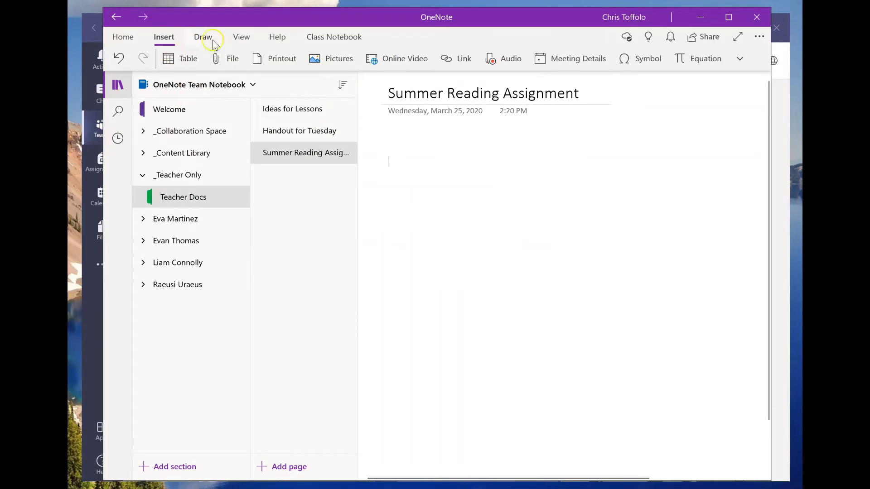
left_click(277, 60)
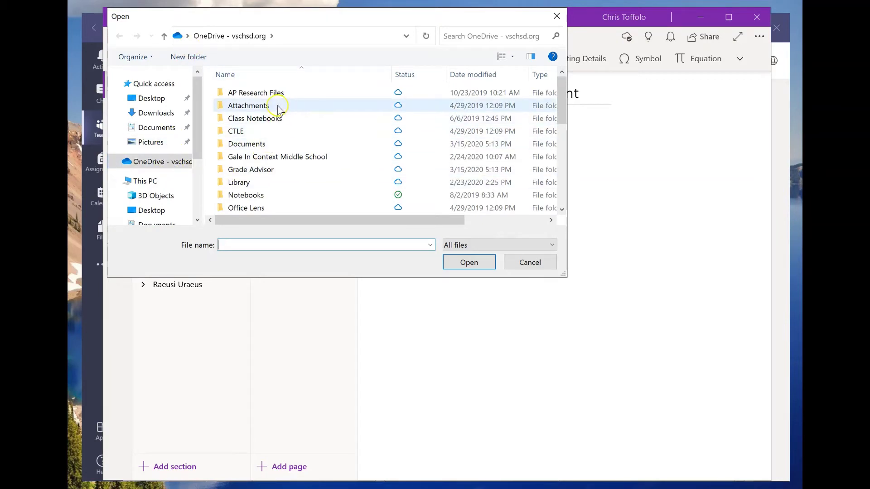
double_click(284, 92)
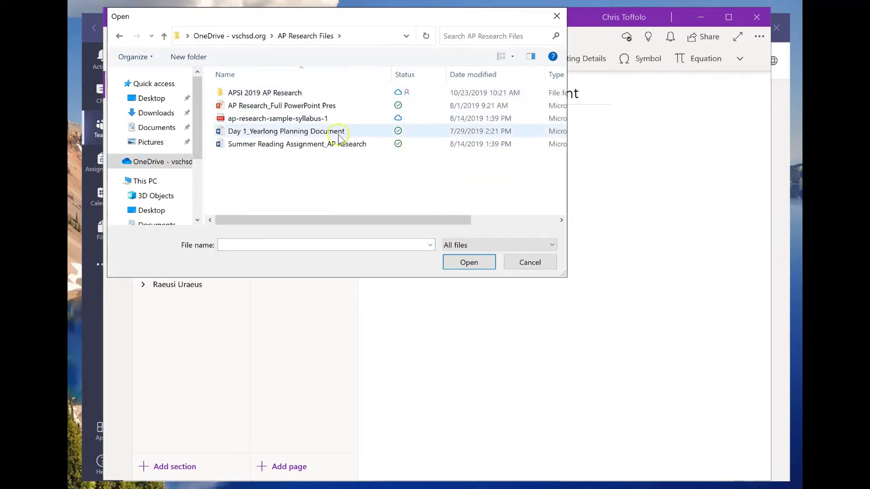
double_click(294, 144)
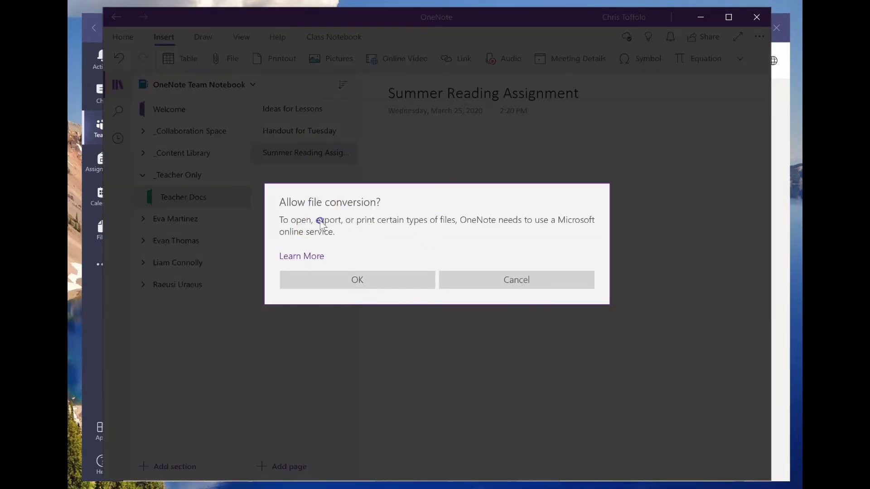
left_click(392, 283)
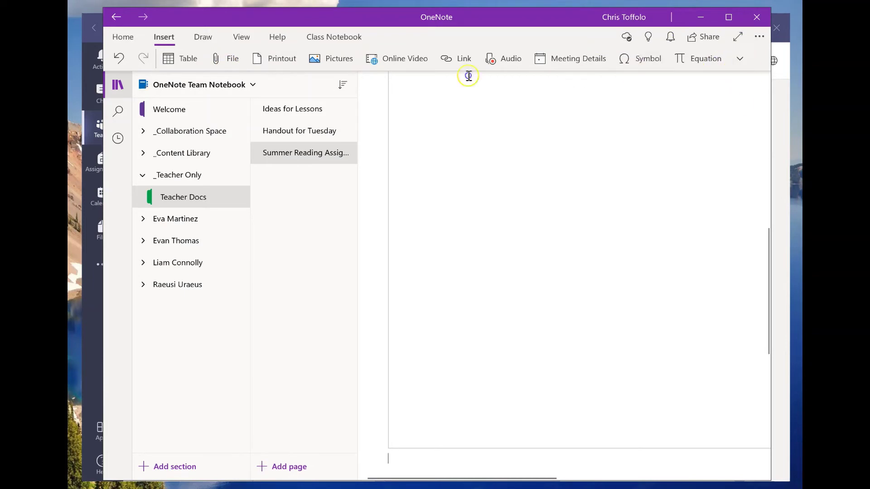
Step: Hide the notebook navigation and examine the file attachments and printout on the Summer Reading Assignment page
left_click(493, 124)
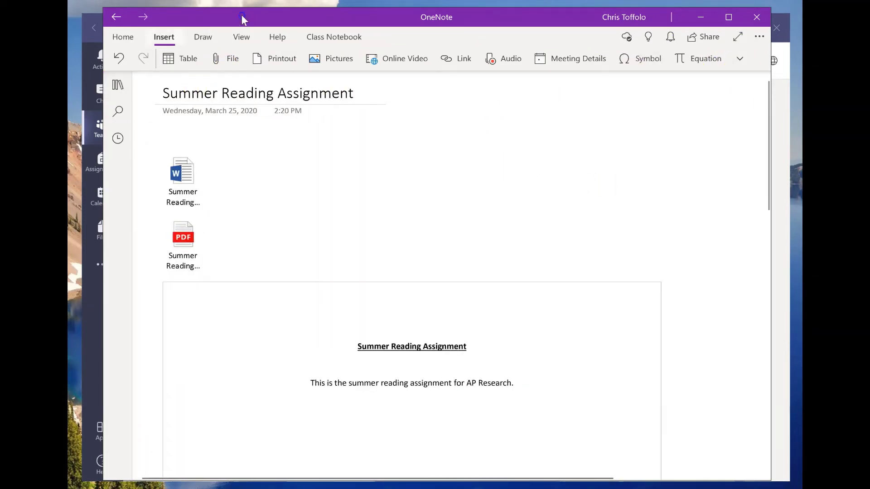
scroll(434, 236, "down", 4)
scroll(399, 236, "up", 4)
scroll(363, 238, "down", 4)
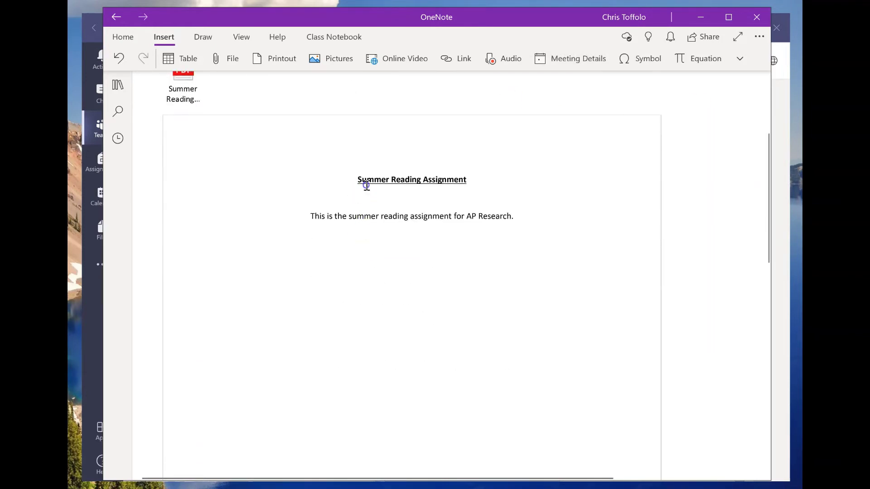
left_click(371, 241)
scroll(438, 249, "up", 2)
scroll(438, 248, "down", 2)
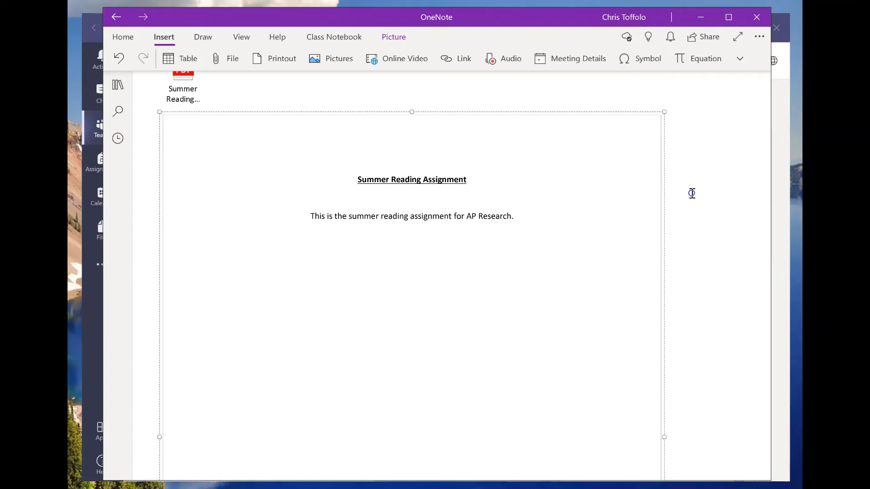
Step: Draw two magenta pen lines under the sentence "This is the summer reading assignment for AP Research." on the printout
left_click(203, 36)
left_click(291, 57)
left_click_drag(311, 230, 502, 229)
left_click_drag(342, 243, 505, 240)
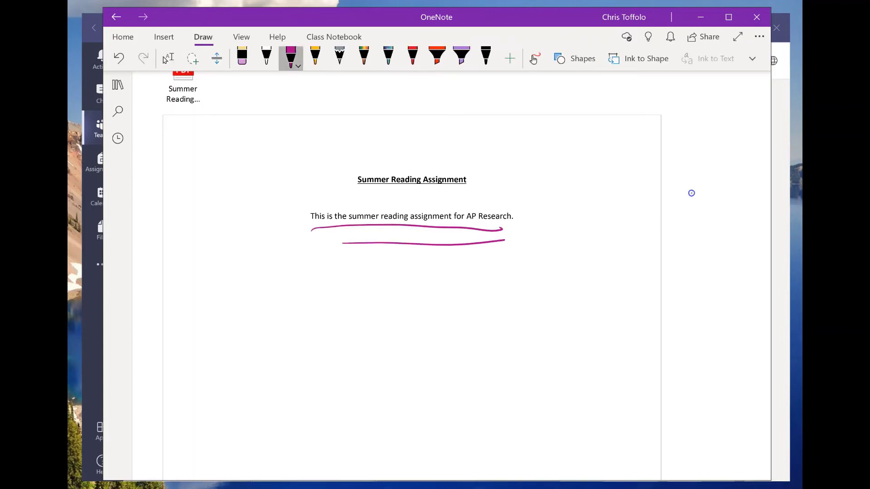
Step: Change the magenta pen's color to dark gray, keeping its thickness, and view the blank area beside the printout
left_click(291, 57)
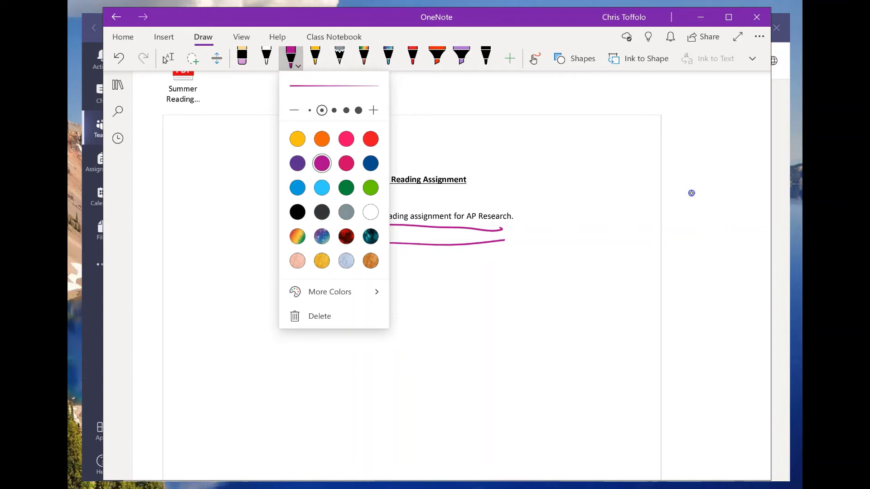
left_click(322, 212)
left_click(691, 193)
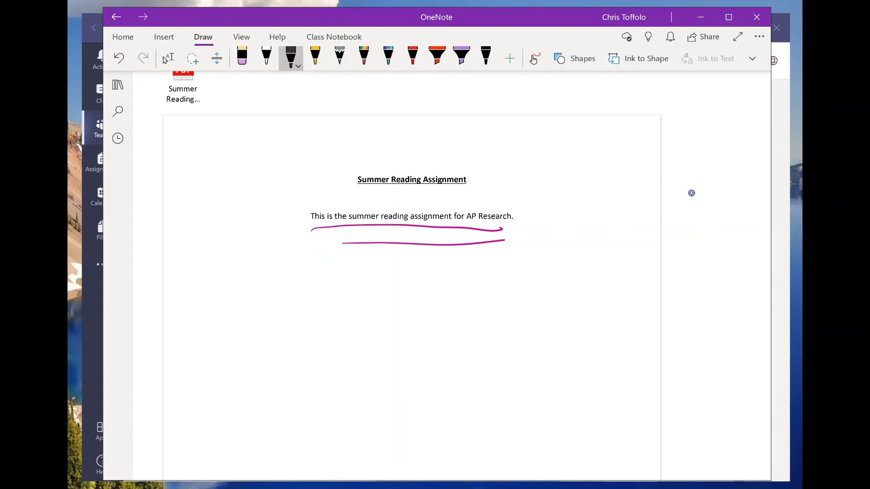
scroll(692, 193, "right", 4)
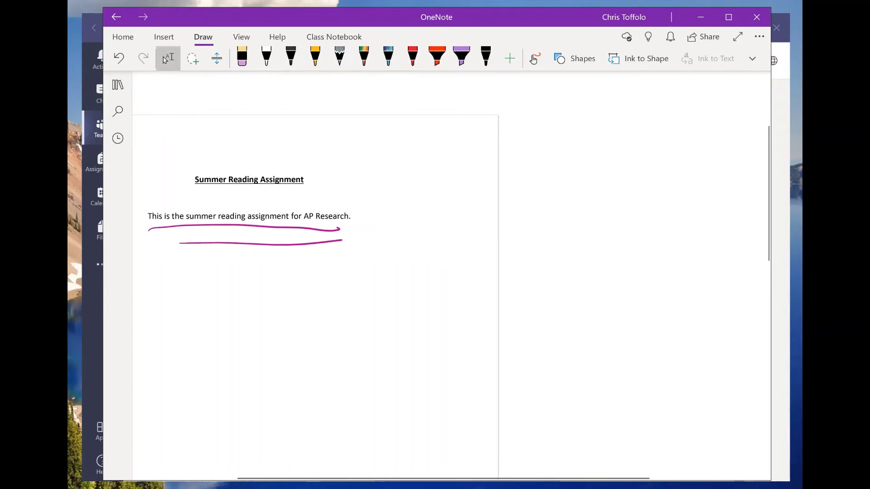
Step: Draw an arrow from the printout's sentence to the blank area beside it, handwrite "Write all answers below" there, and underline "below"
left_click_drag(373, 213, 378, 210)
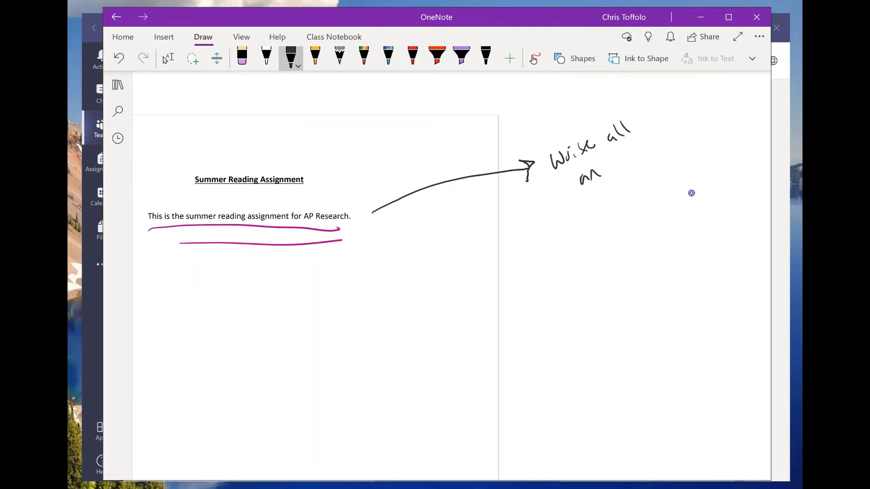
left_click_drag(623, 157, 635, 144)
left_click_drag(650, 132, 631, 148)
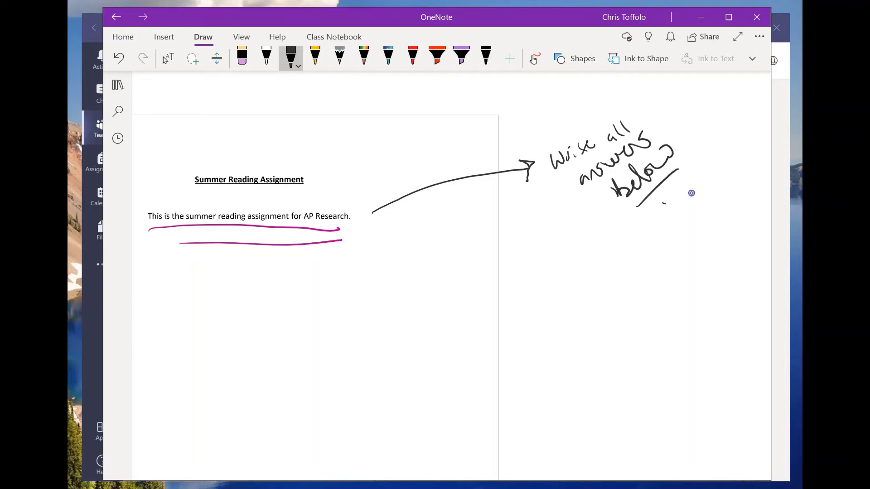
left_click(167, 58)
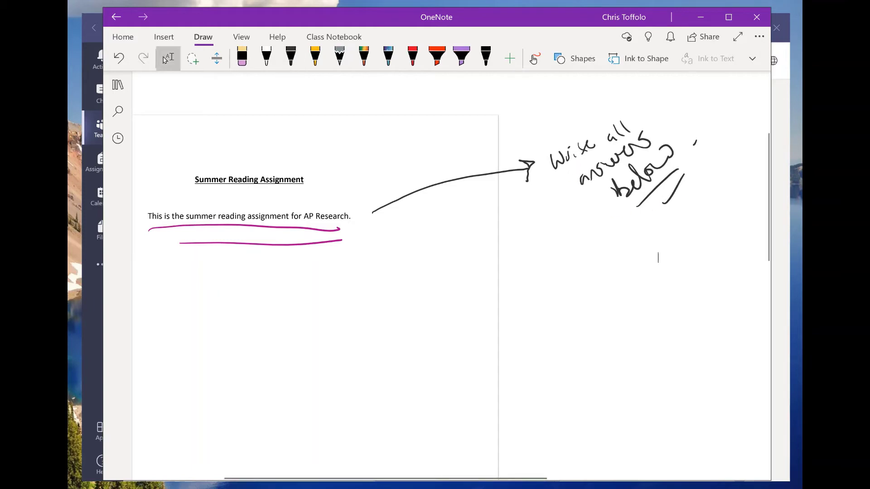
Step: Switch to Teams and check the pages of the Teacher Docs section in the Class Notebook
left_click(787, 147)
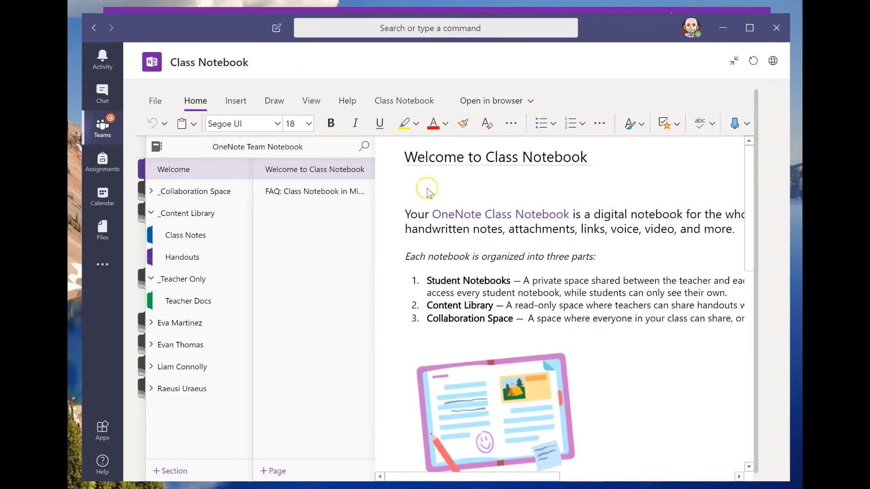
left_click(188, 308)
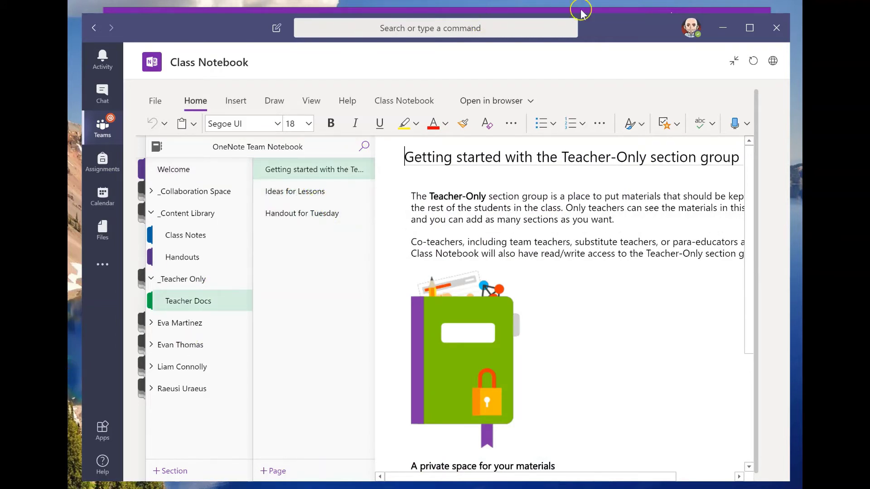
Step: Return to OneNote and show the notebook navigation beside the Summer Reading Assignment page
left_click(646, 10)
left_click(595, 21)
left_click(563, 84)
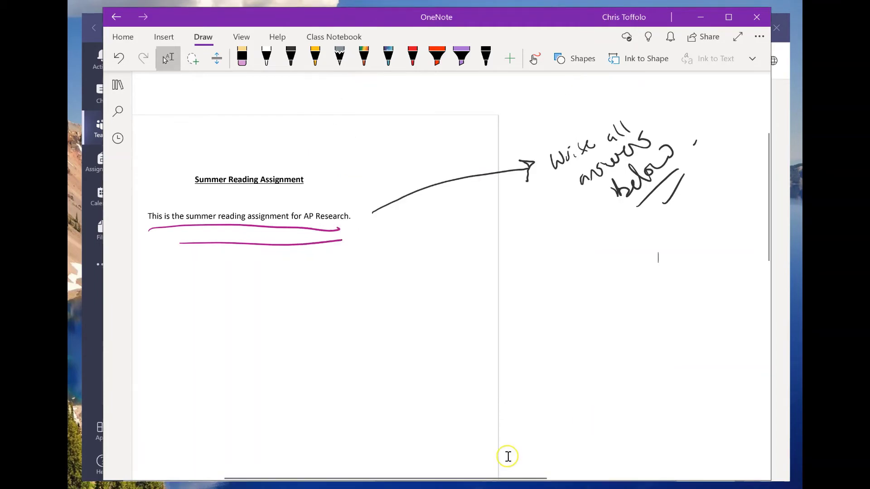
left_click_drag(458, 475, 376, 475)
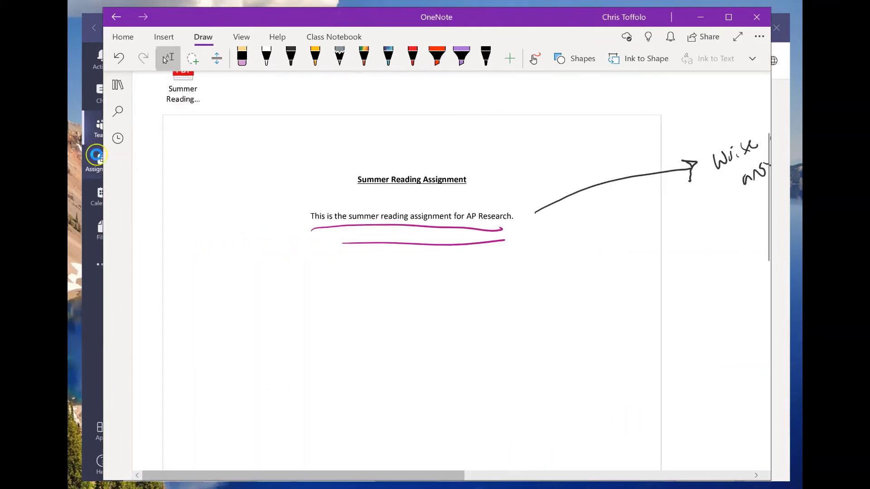
left_click(118, 85)
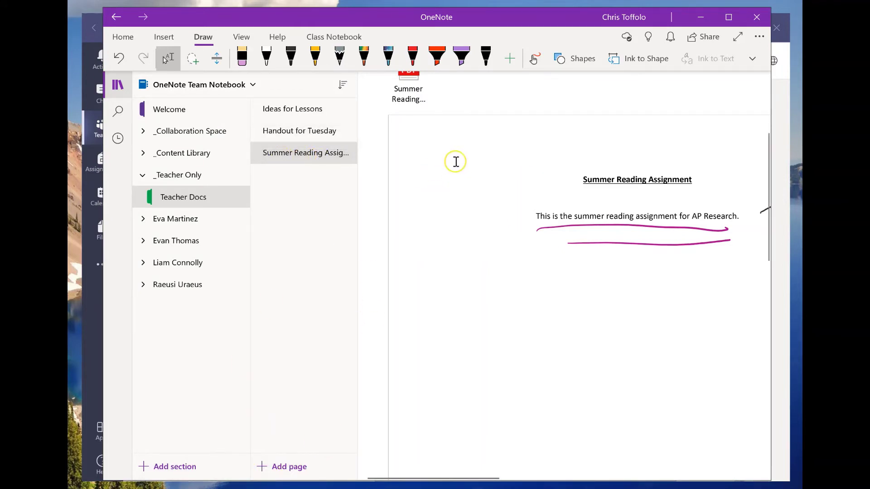
Step: Recheck the Teacher Docs pages in Teams, then switch back to the page list in OneNote
left_click(785, 99)
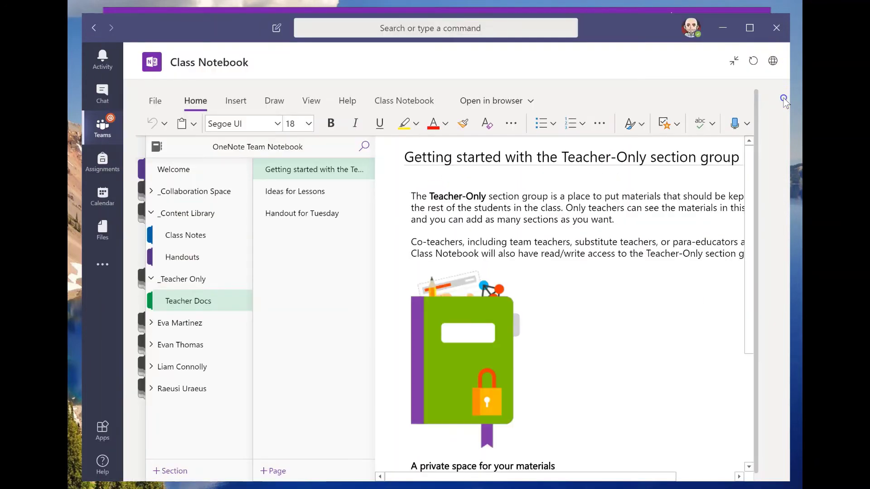
left_click(198, 303)
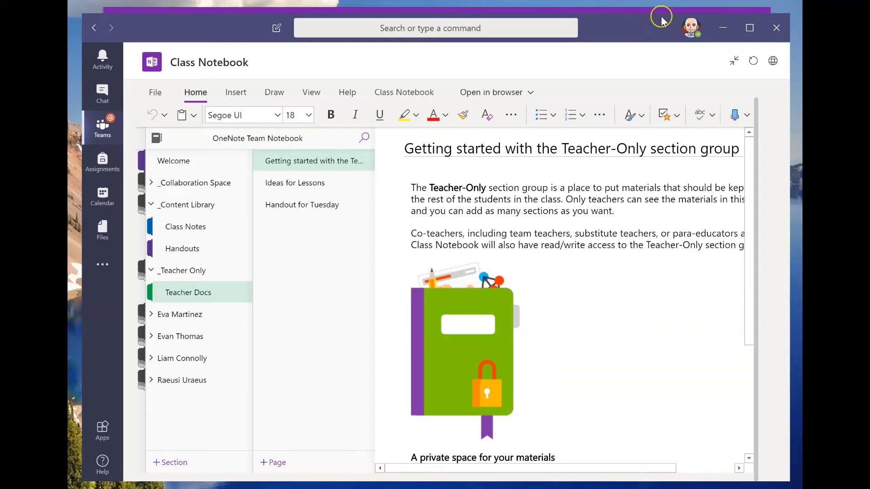
left_click(180, 10)
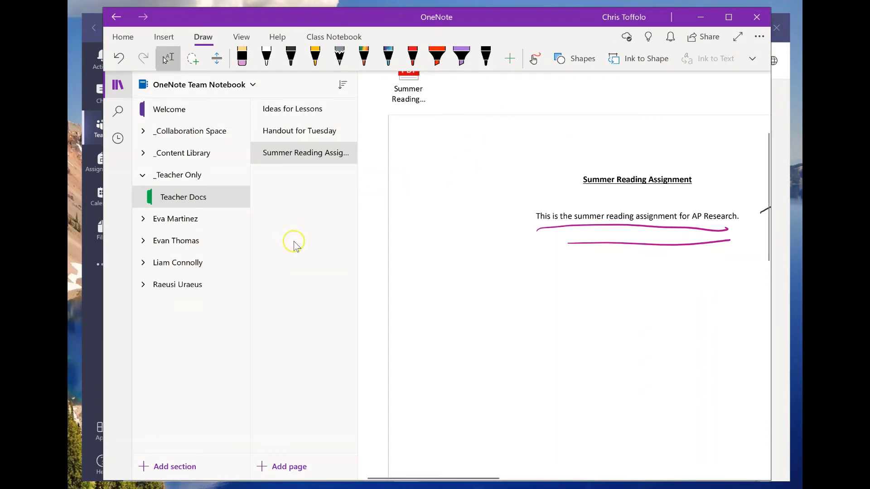
scroll(680, 188, "down", 2)
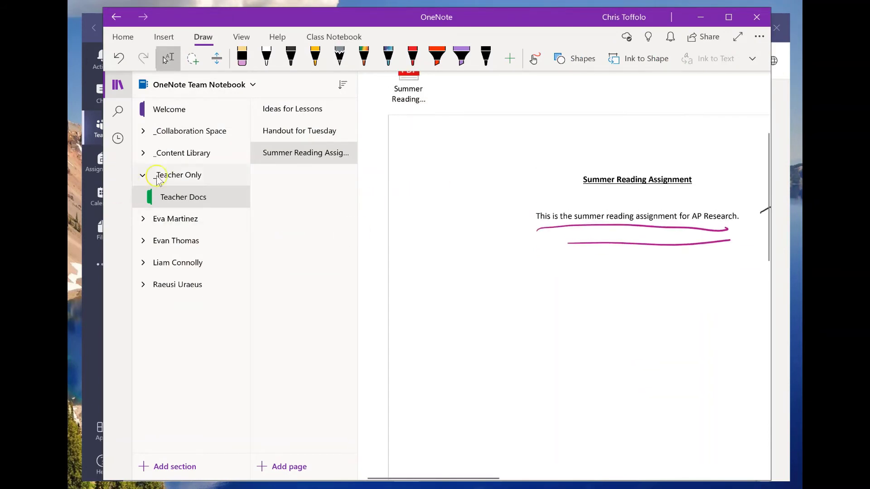
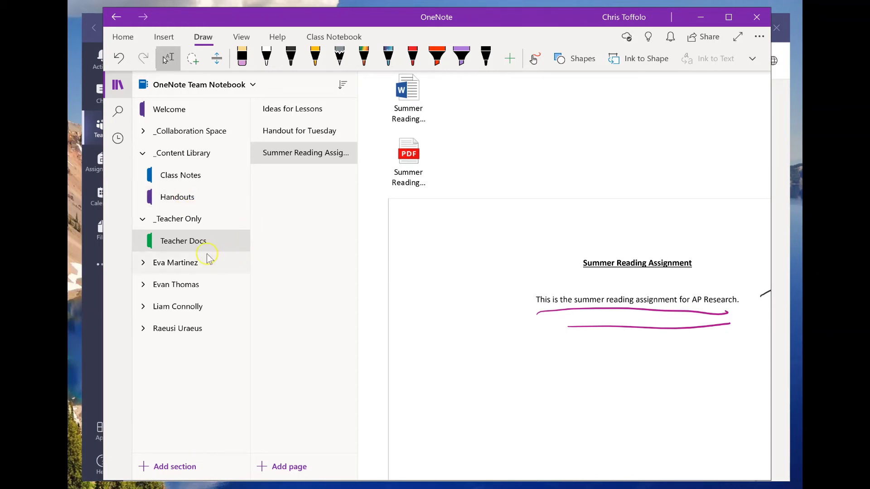
Step: Move the Summer Reading Assignment page from Teacher Docs to the Handouts section of _Content Library
right_click(310, 160)
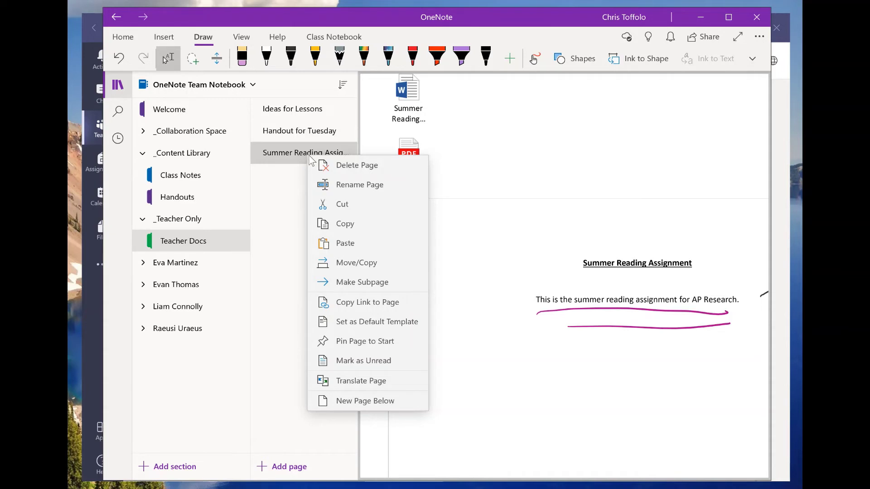
left_click(343, 267)
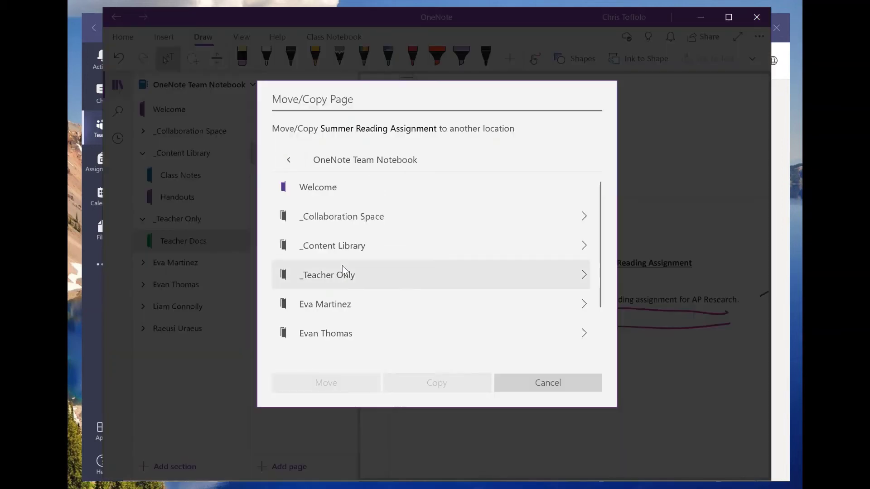
scroll(449, 244, "down", 2)
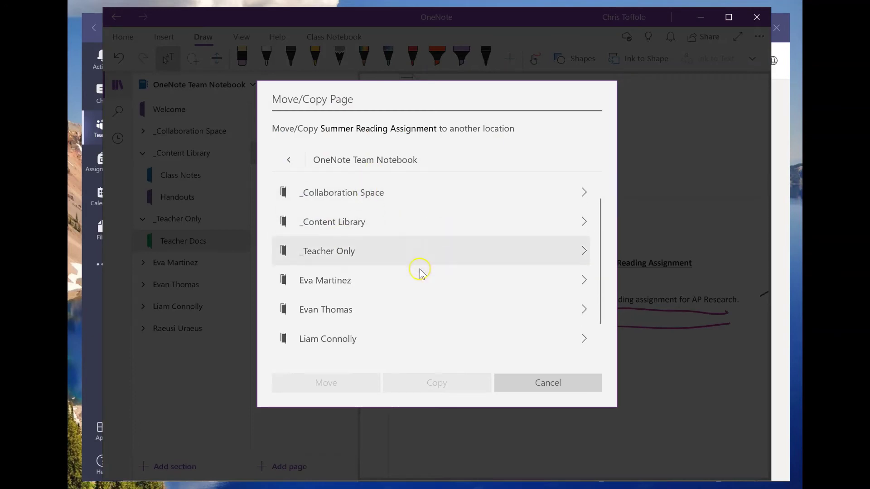
scroll(406, 309, "up", 2)
scroll(346, 247, "down", 2)
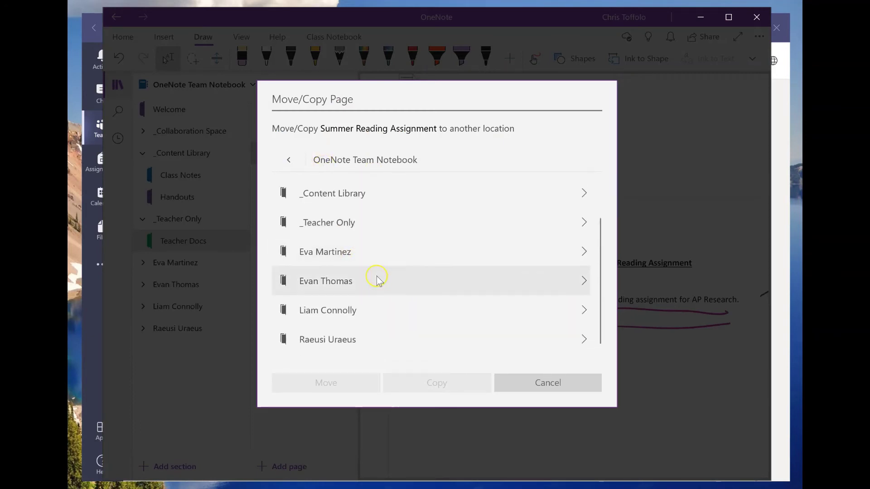
scroll(433, 254, "up", 2)
scroll(448, 276, "down", 1)
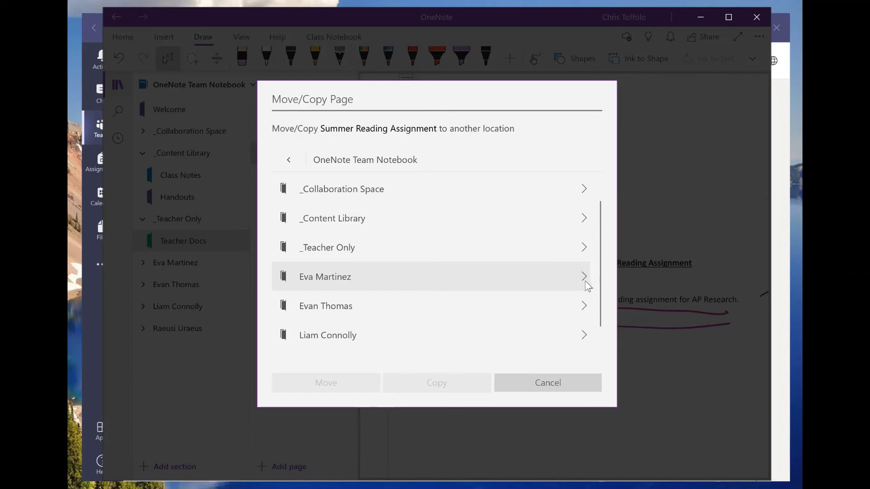
scroll(575, 276, "up", 1)
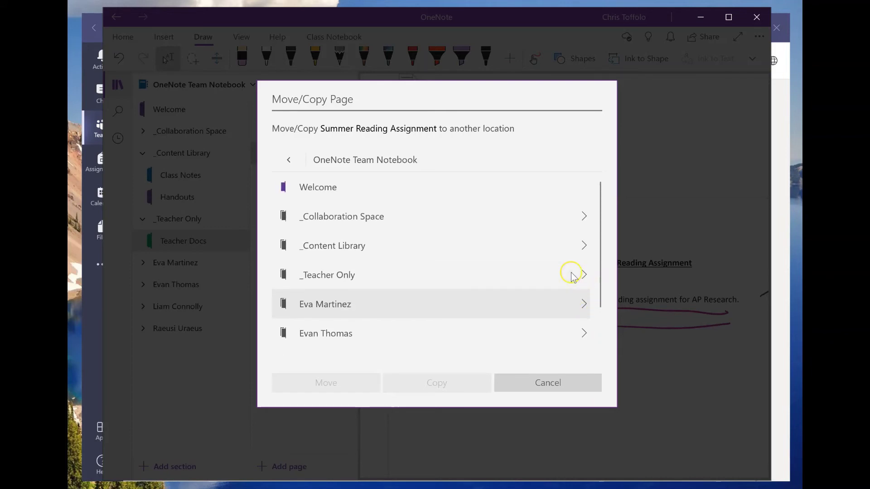
left_click(584, 246)
left_click(512, 217)
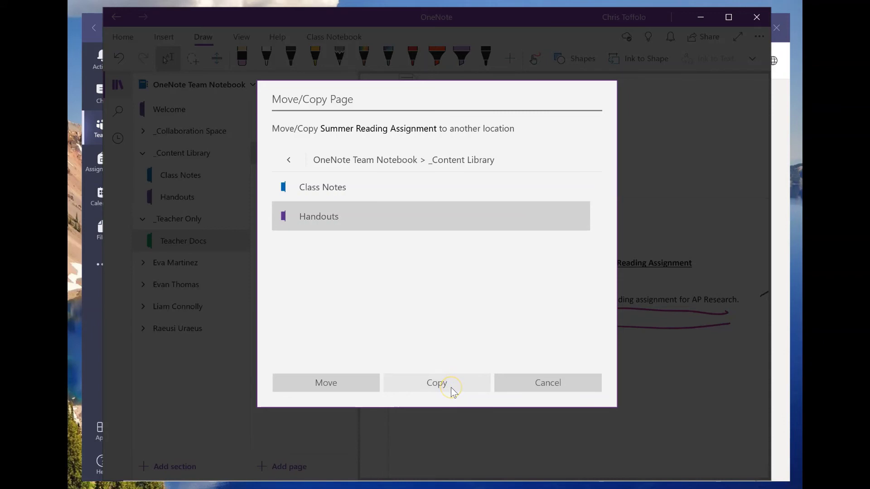
left_click(349, 385)
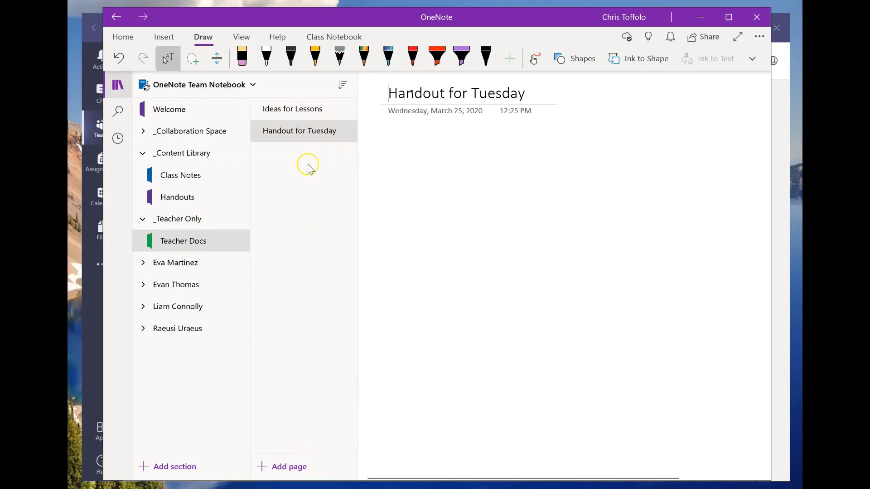
Step: View the Summer Reading Assignment page in the Handouts section and examine the options available for that page
left_click(184, 198)
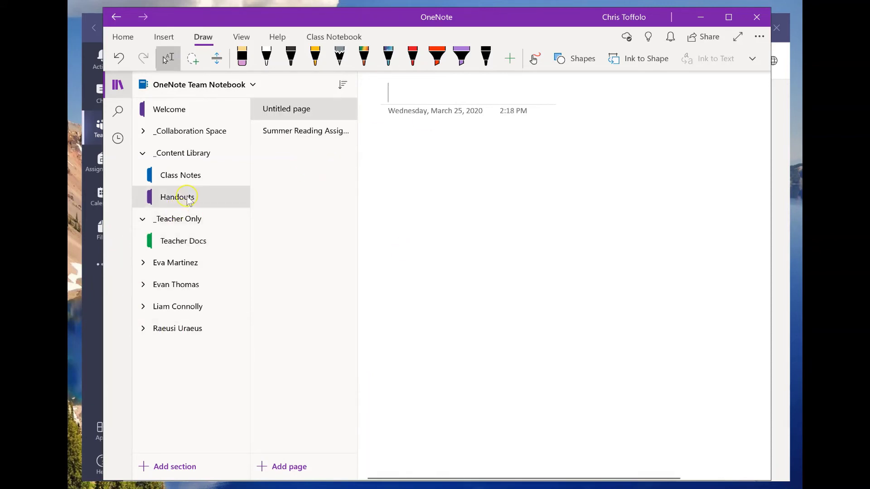
left_click(329, 132)
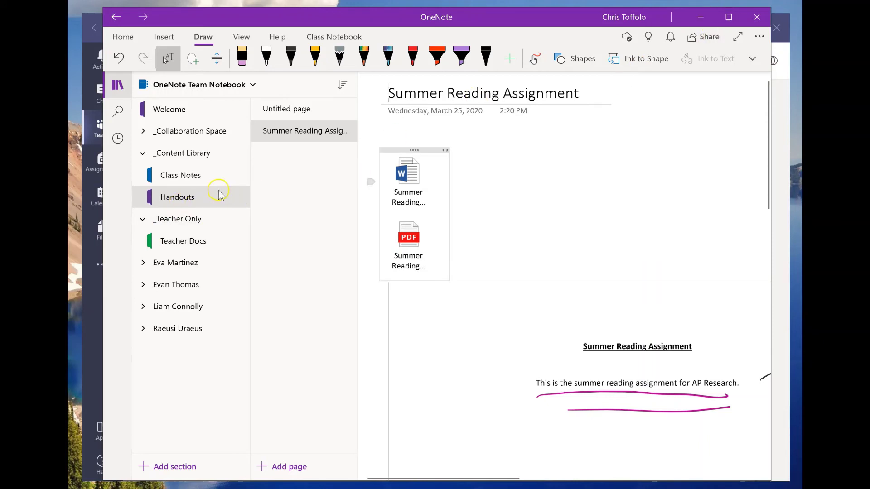
right_click(332, 136)
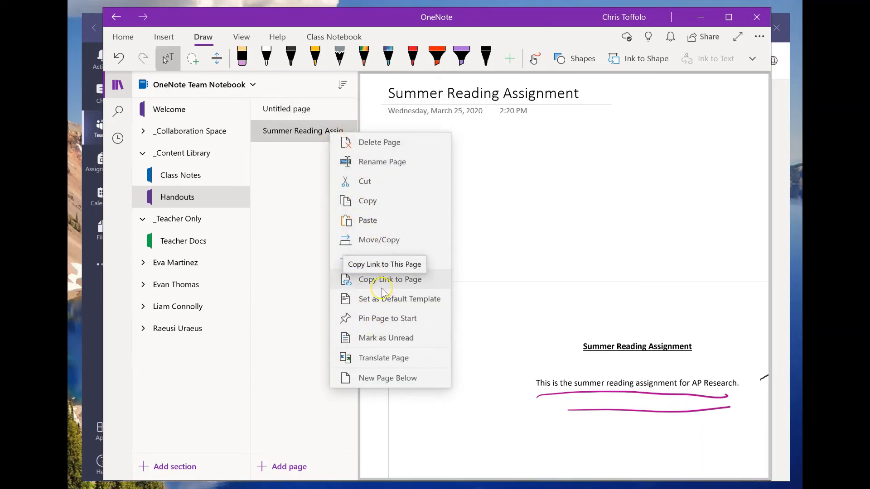
left_click(316, 239)
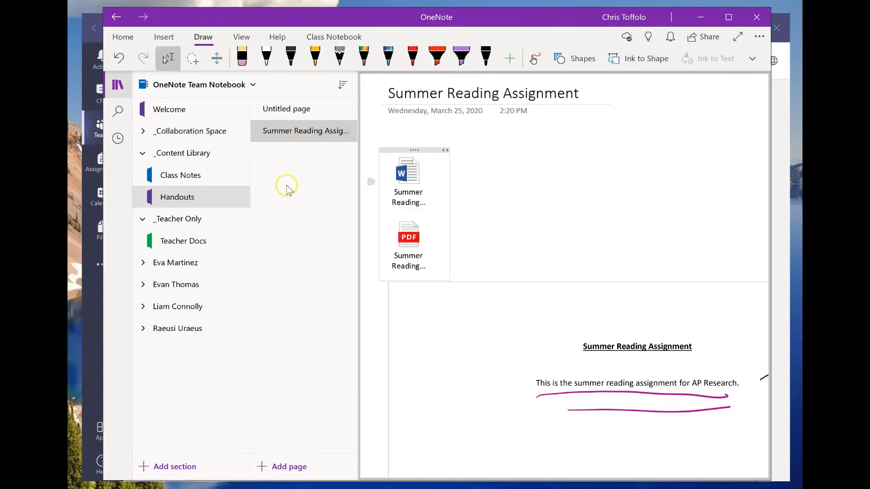
Step: Title the untitled page in the Content Library's Class Notes section "Class Notes (3/25/2020)"
left_click(227, 176)
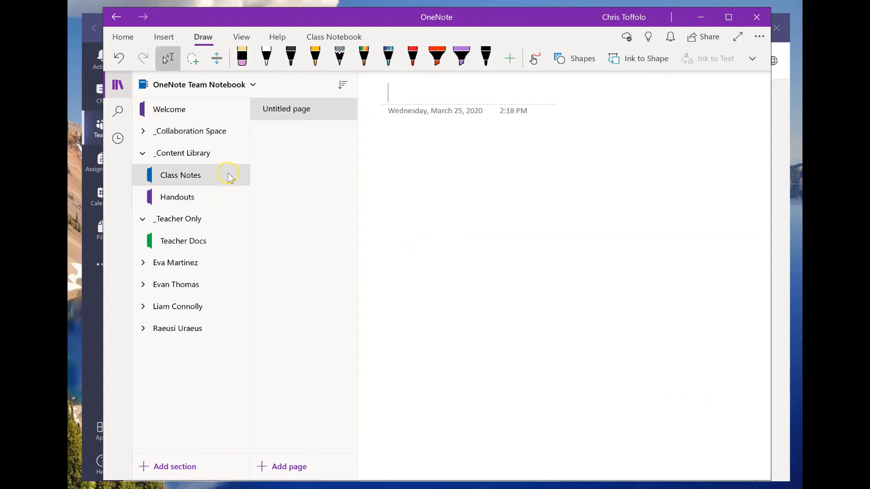
type("Class Notes")
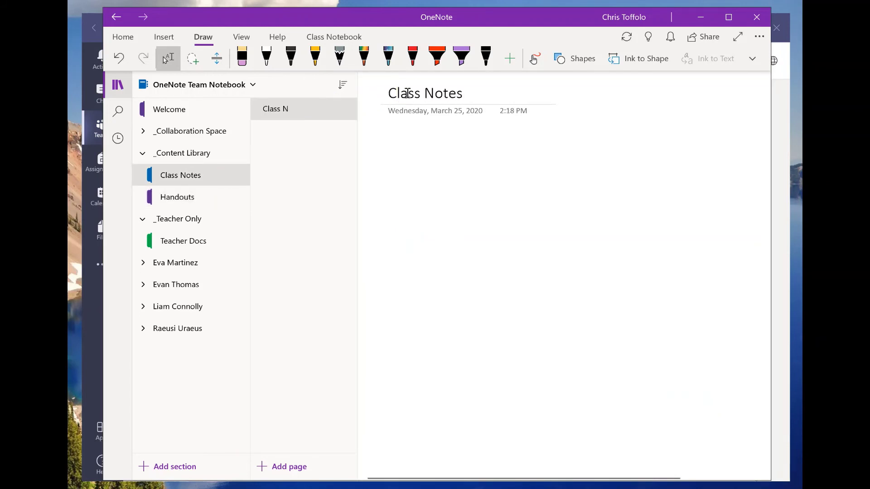
type(" (")
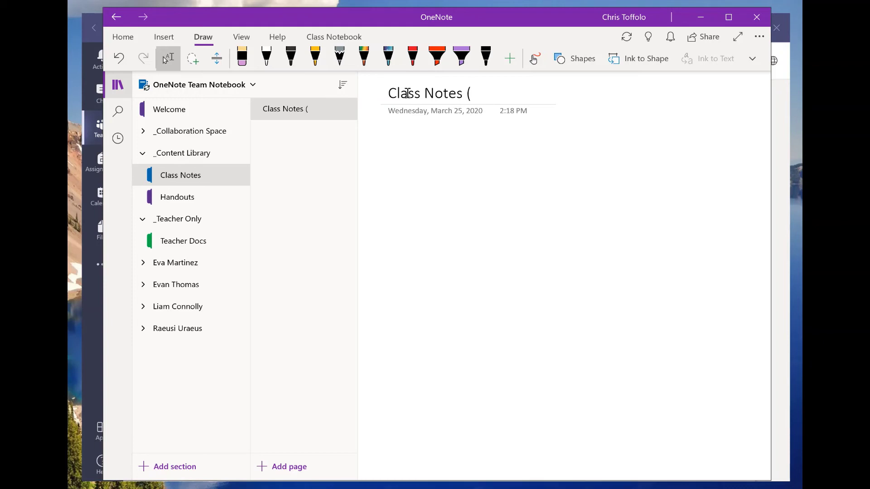
type("3/25/2020")
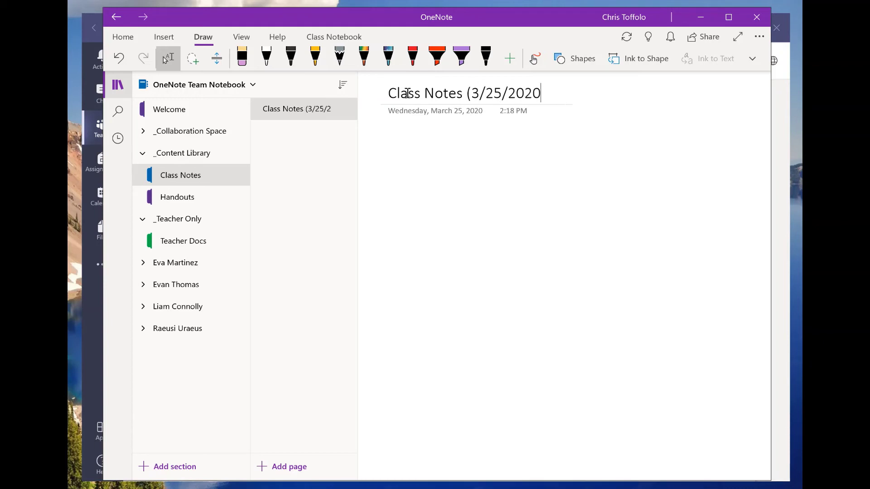
type(")")
Step: Handwrite "Class Notes" below the page title with the dark pen and underline it twice
left_click(291, 57)
mouse_move(384, 160)
left_mouse_down()
mouse_move(376, 166)
mouse_move(399, 179)
mouse_move(422, 162)
mouse_move(447, 167)
mouse_move(504, 139)
left_mouse_up()
left_click_drag(386, 198, 511, 151)
left_click_drag(417, 196, 494, 168)
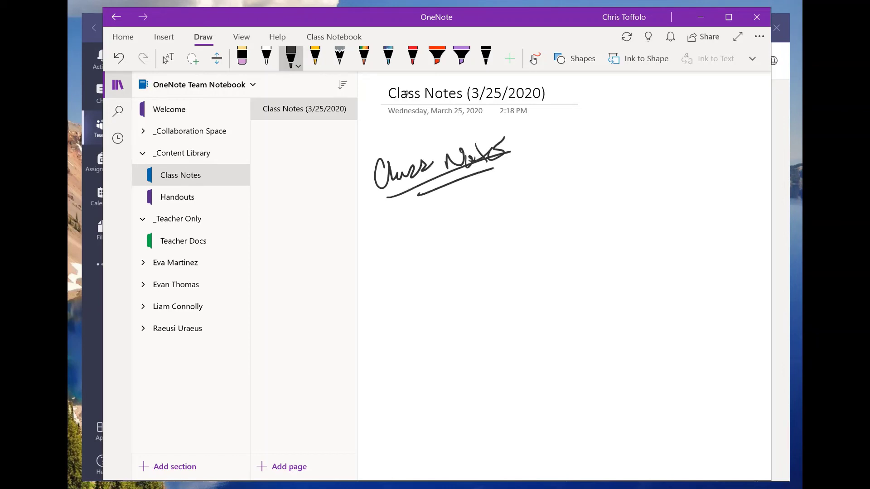
Step: Draw three bulleted wavy lines as sample notes below the handwritten heading, and return to text selection mode
left_click_drag(421, 228, 515, 218)
left_click_drag(406, 264, 507, 248)
left_click_drag(426, 310, 509, 286)
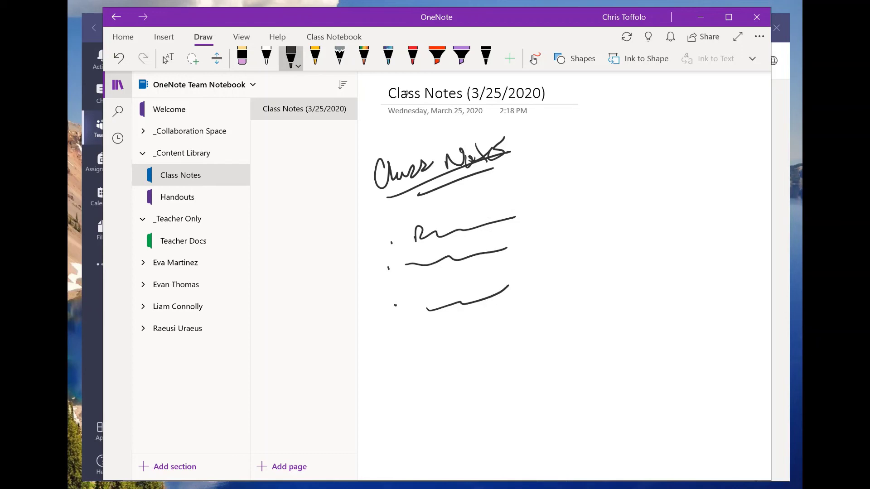
left_click(167, 58)
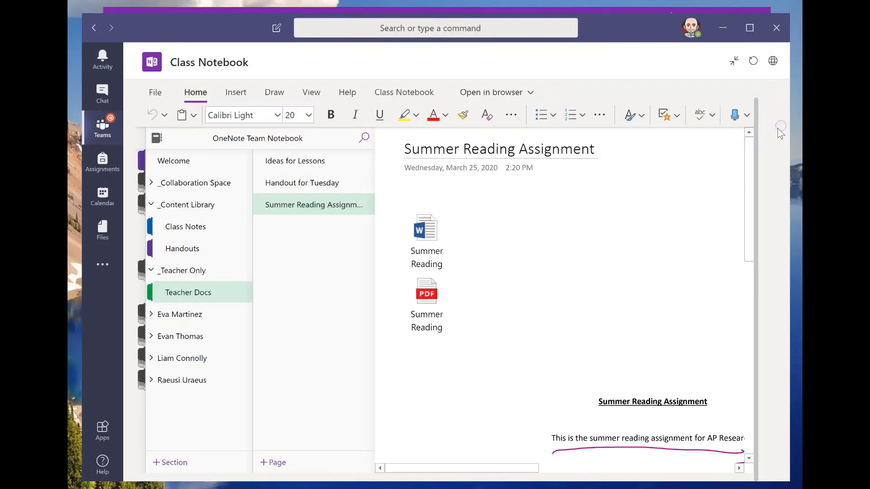
Step: In the Teams Class Notebook, open the Teacher Docs section and its Summer Reading Assignment page
left_click(199, 293)
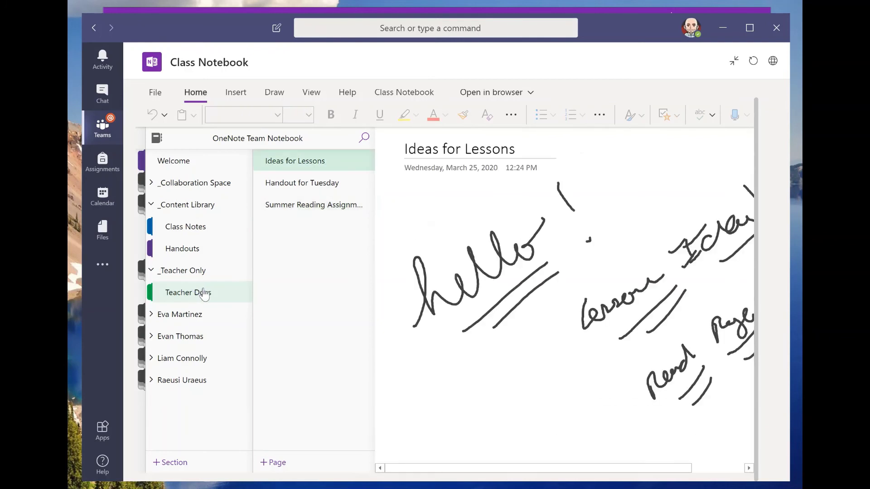
left_click(198, 271)
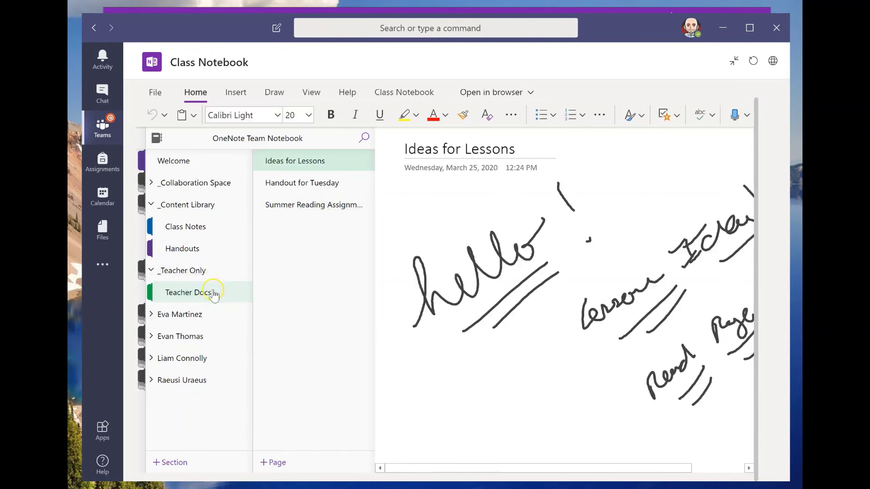
left_click(198, 299)
left_click(323, 212)
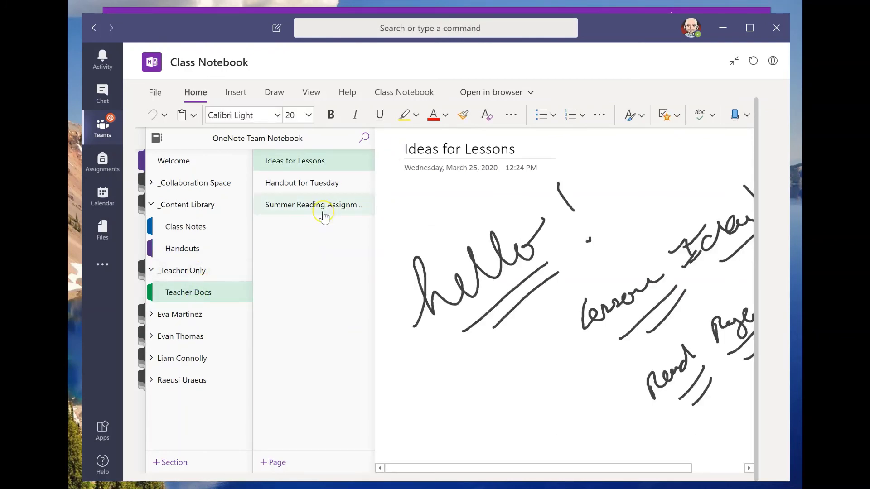
Step: Open the Content Library's Handouts section and its Summer Reading Assignment page in the Teams Class Notebook
left_click(208, 252)
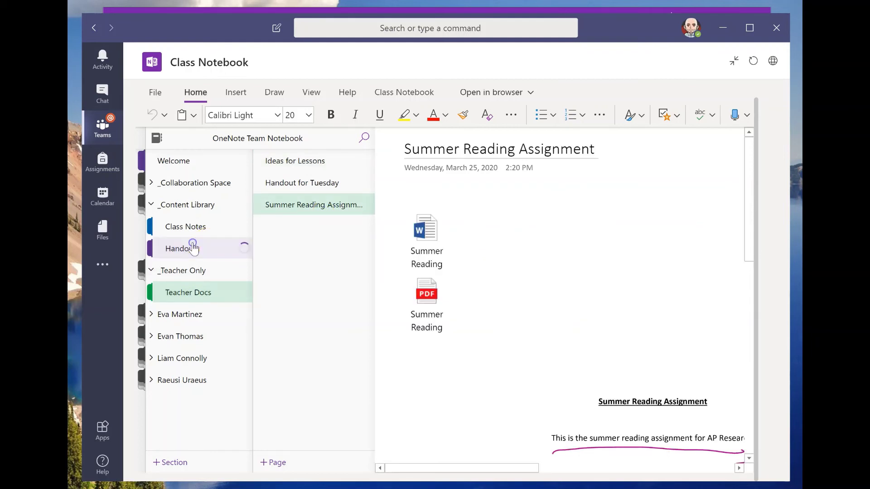
left_click(206, 256)
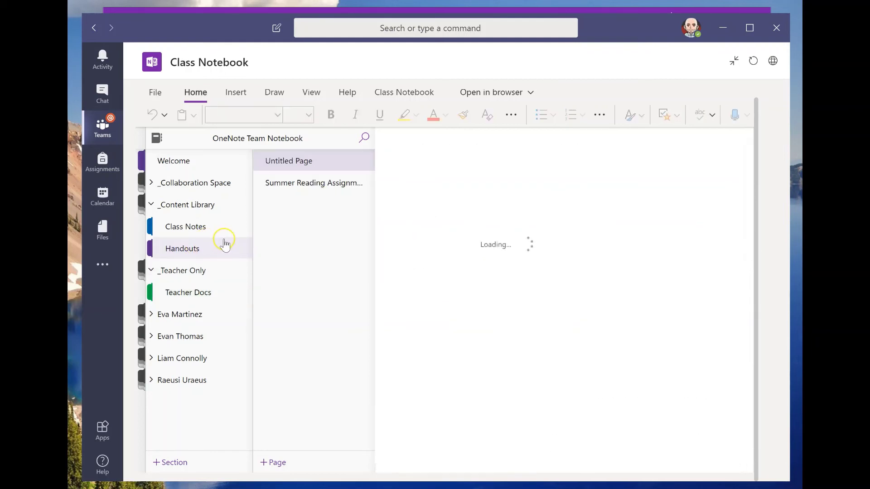
left_click(282, 187)
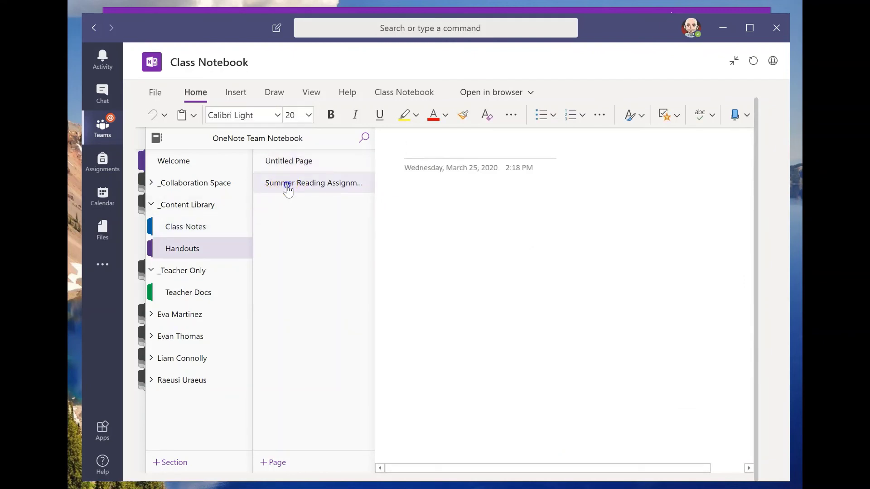
left_click(321, 186)
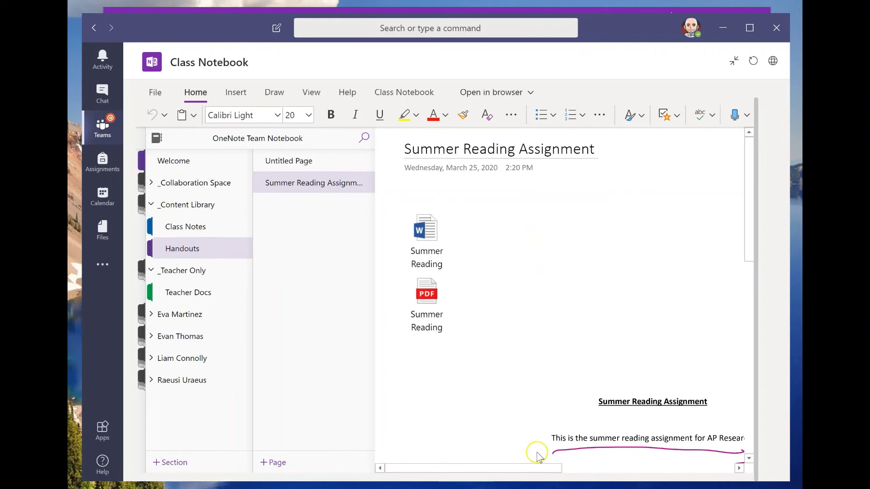
Step: Examine the Summer Reading Assignment handout's full width and length, including its printout and handwritten annotations
mouse_move(524, 466)
left_mouse_down()
mouse_move(558, 471)
mouse_move(641, 453)
mouse_move(718, 459)
left_mouse_up()
scroll(718, 264, "down", 5)
left_click_drag(745, 249, 664, 276)
scroll(664, 276, "up", 4)
left_click_drag(566, 467, 401, 483)
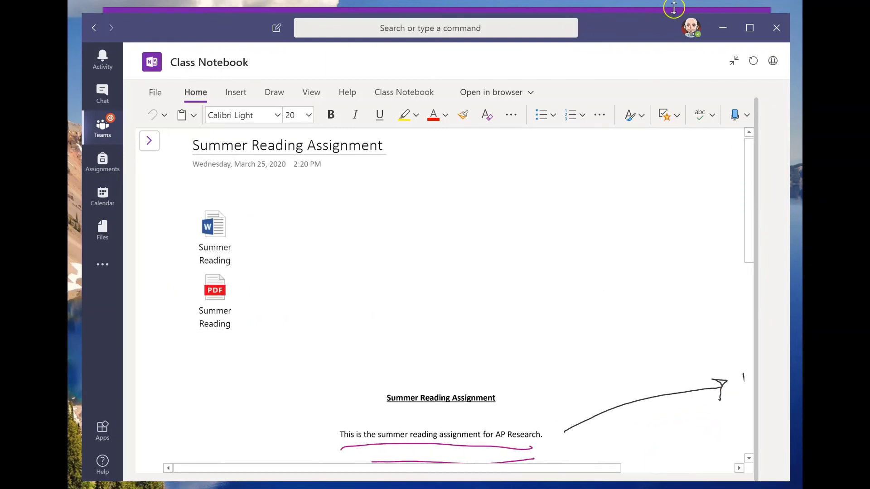
Step: Switch to OneNote to view the Class Notes page, and return to the Teams notebook with its section and page navigation shown
left_click(641, 10)
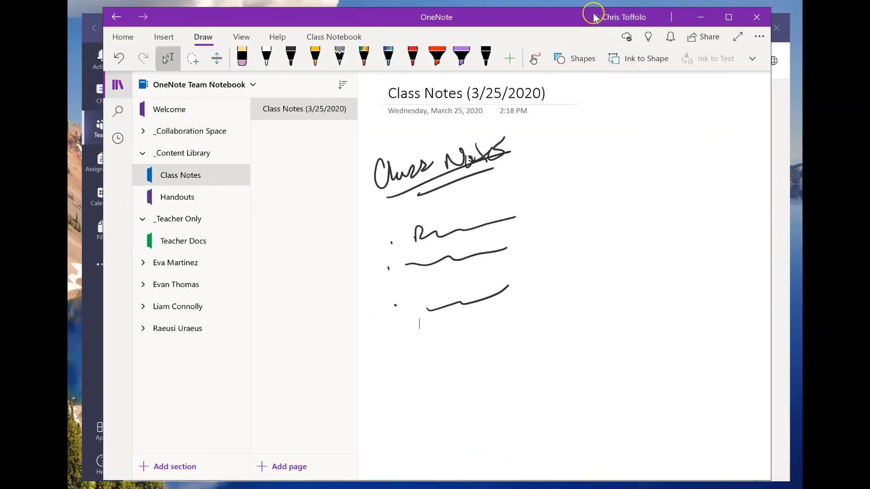
left_click(783, 147)
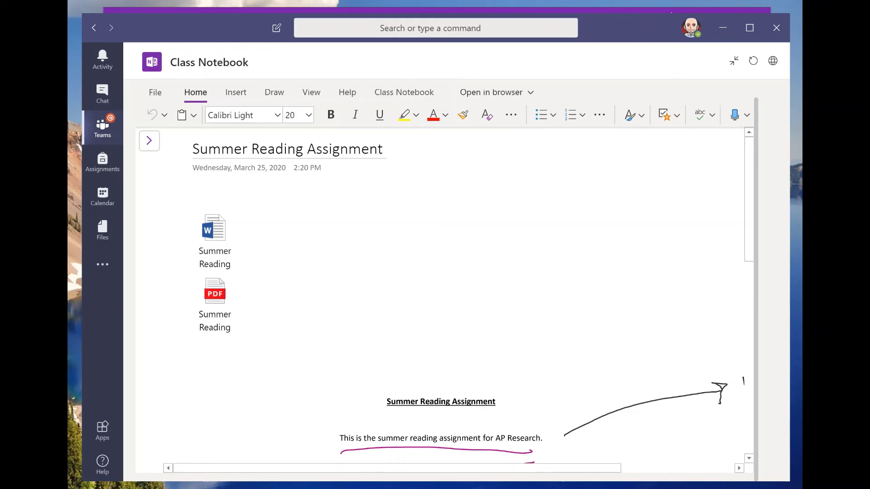
left_click(149, 141)
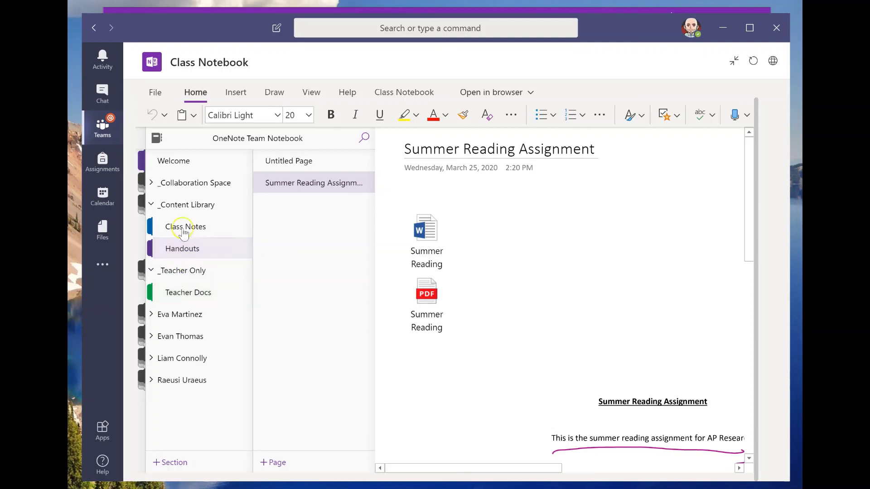
left_click(181, 313)
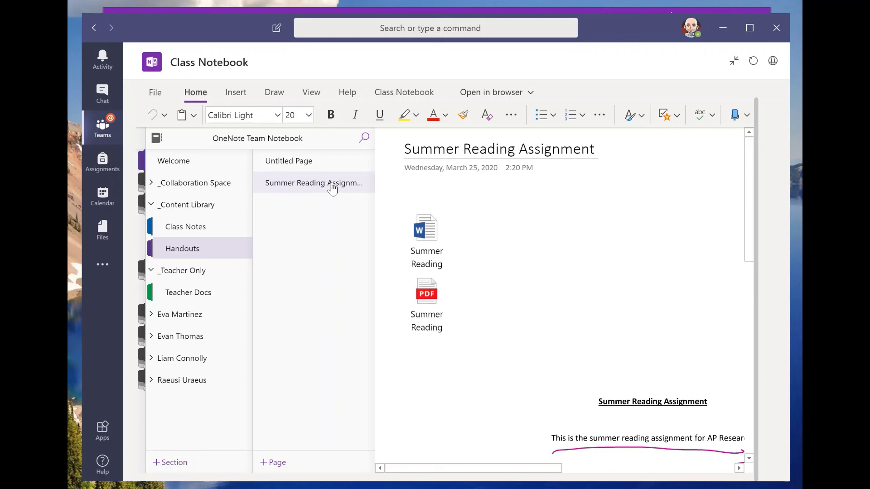
left_click_drag(332, 189, 330, 183)
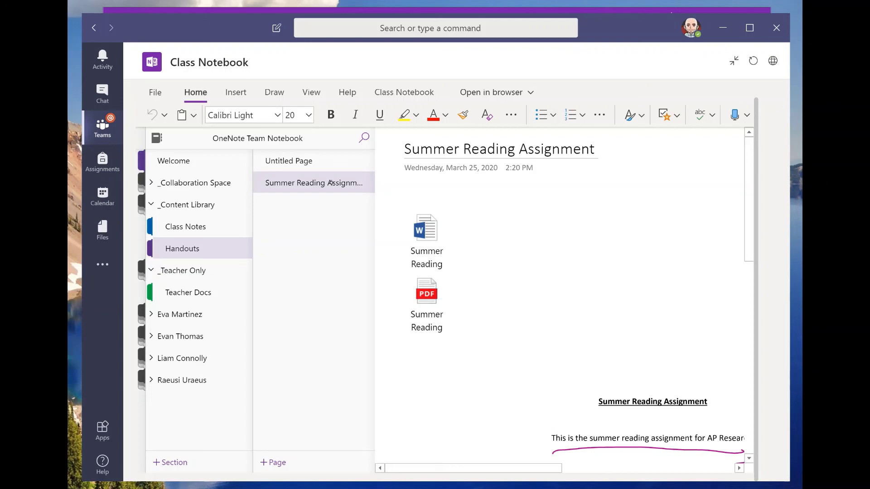
left_click_drag(330, 182, 333, 191)
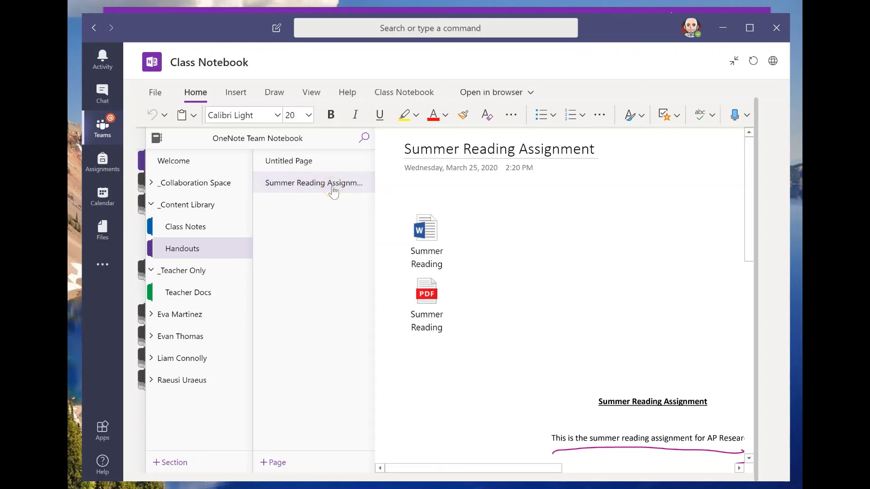